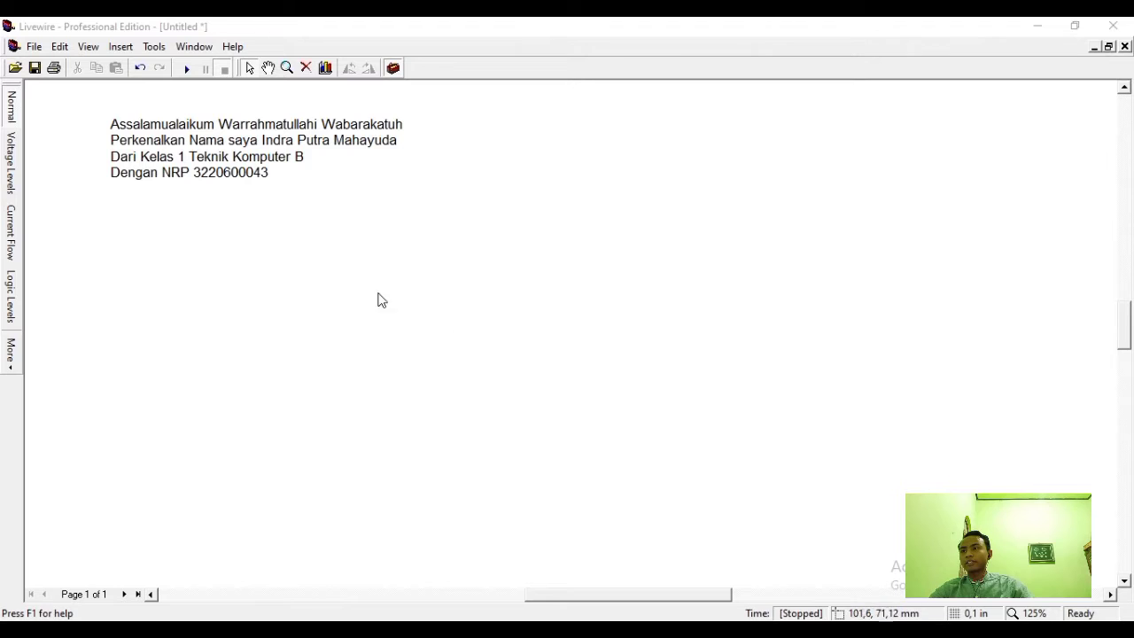
Place an AC Voltage Source from the Power Supplies category in the blank area below the introductory text
{"action": "left_click", "coordinate": [148, 49]}
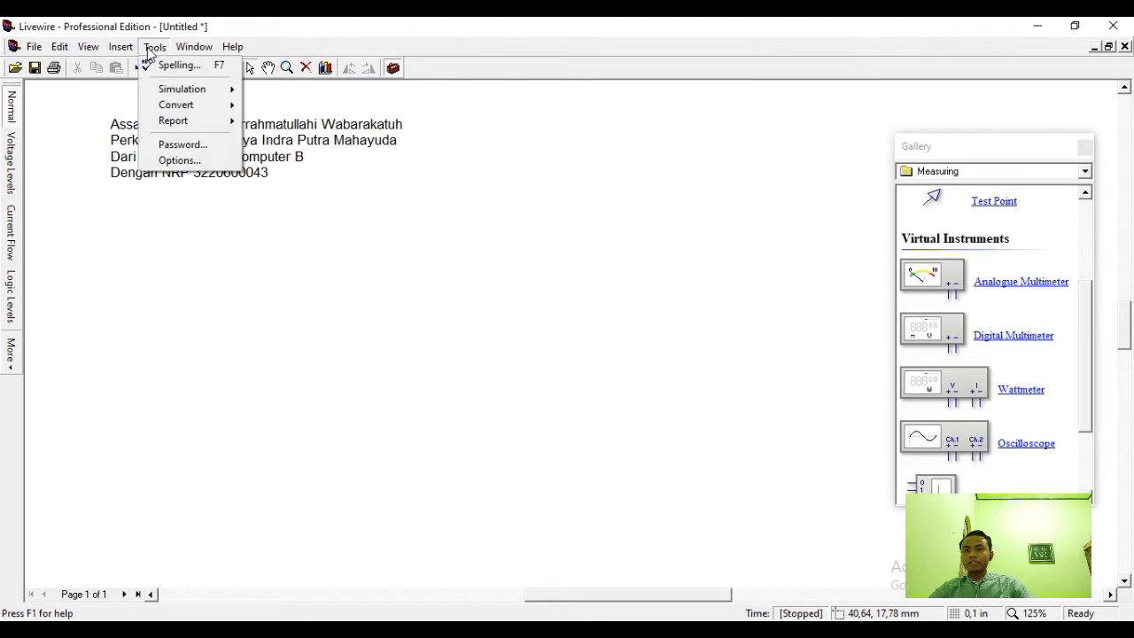
{"action": "left_click", "coordinate": [715, 234]}
{"action": "left_click", "coordinate": [959, 180]}
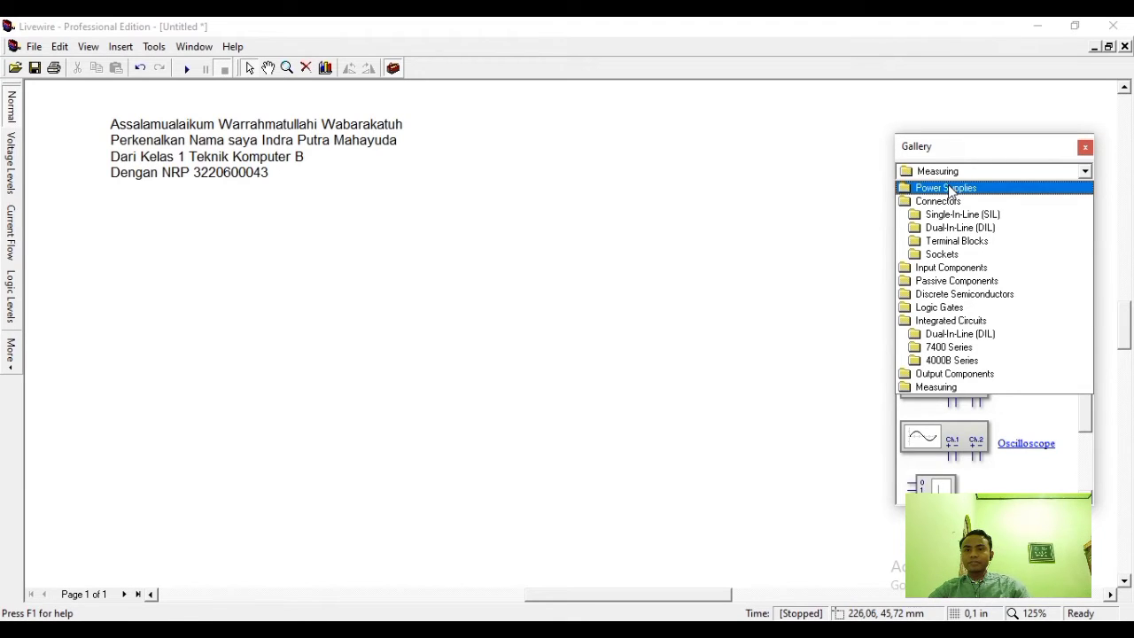
{"action": "left_click", "coordinate": [949, 188]}
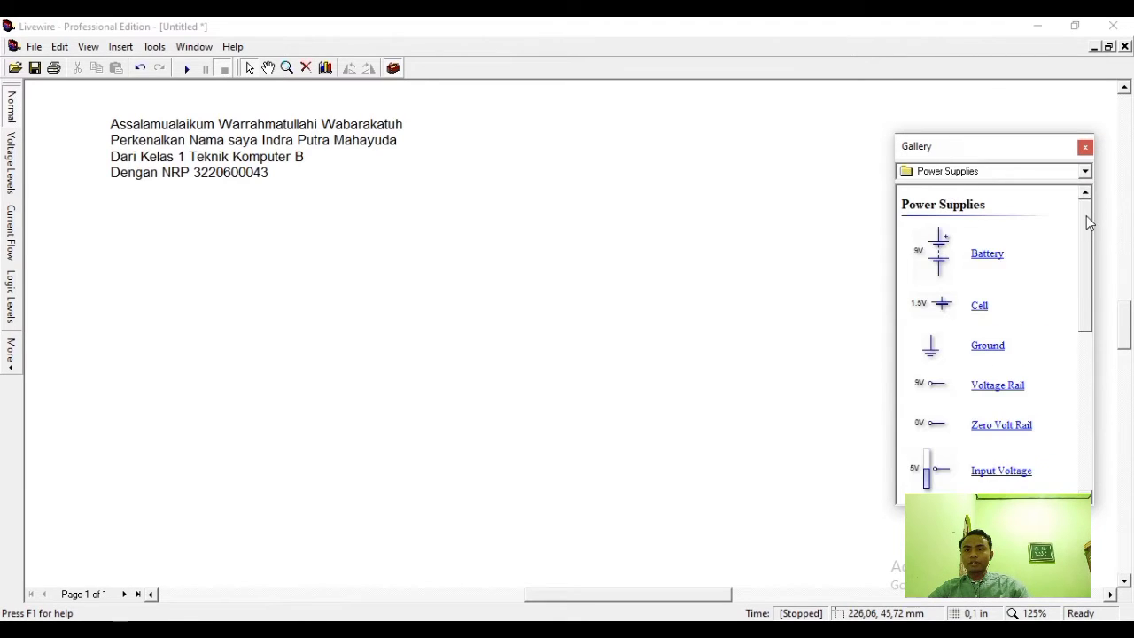
{"action": "left_click_drag", "start_coordinate": [1087, 221], "coordinate": [1060, 442]}
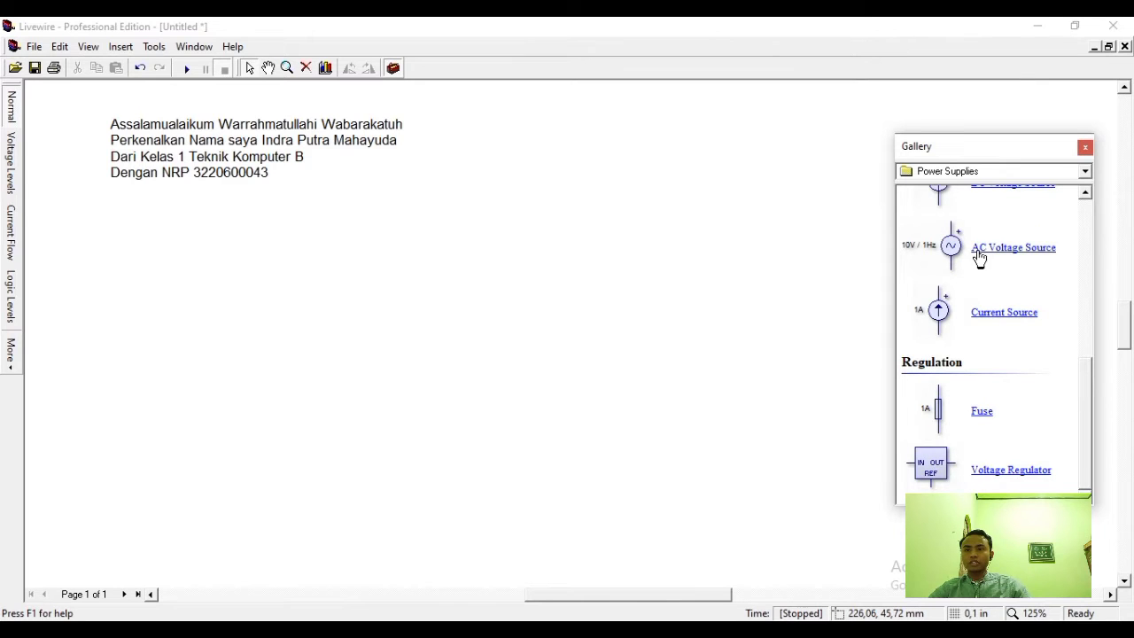
{"action": "left_click_drag", "start_coordinate": [978, 257], "coordinate": [230, 355]}
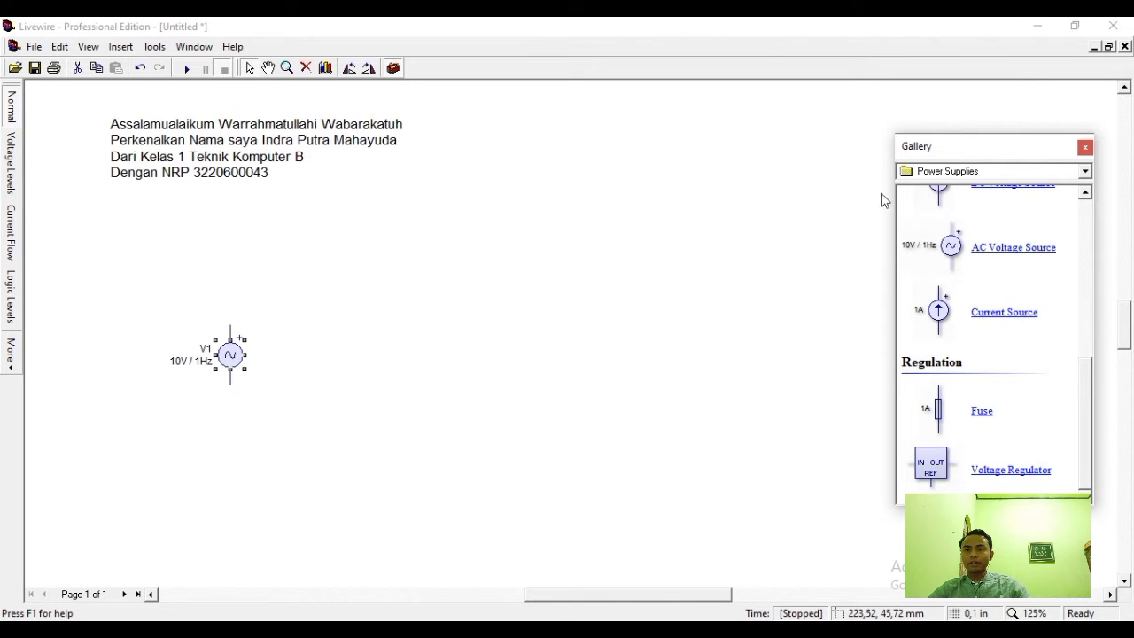
Place a Signal Generator from the Input Components category beside the AC voltage source
{"action": "left_click", "coordinate": [946, 173]}
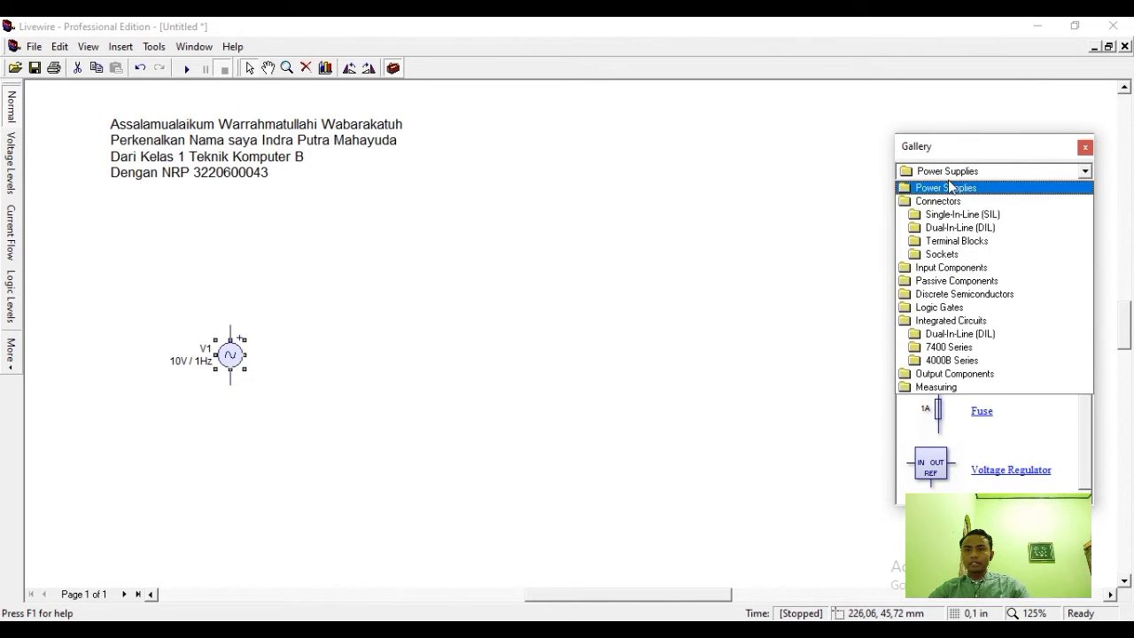
{"action": "left_click", "coordinate": [949, 268]}
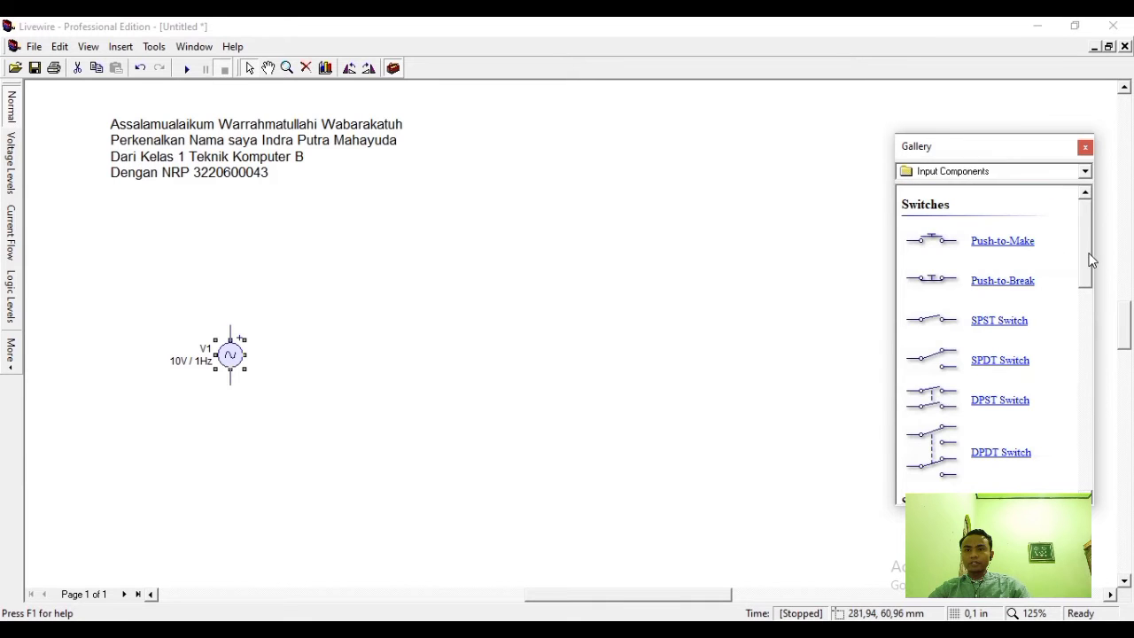
{"action": "left_click_drag", "start_coordinate": [1081, 232], "coordinate": [1073, 443]}
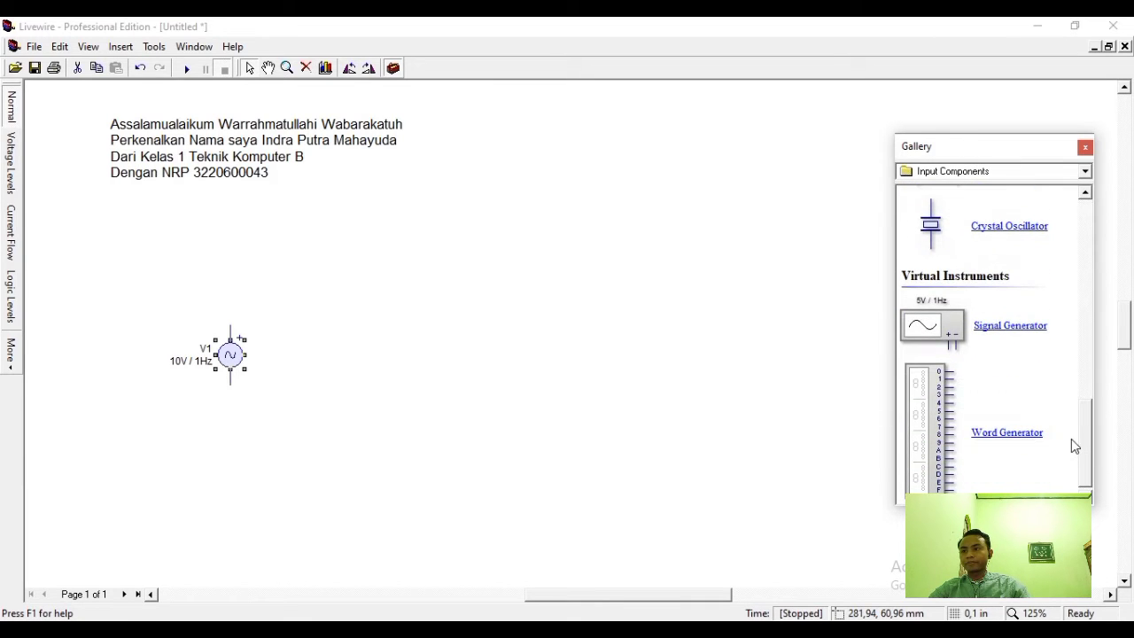
{"action": "left_click_drag", "start_coordinate": [955, 352], "coordinate": [363, 355]}
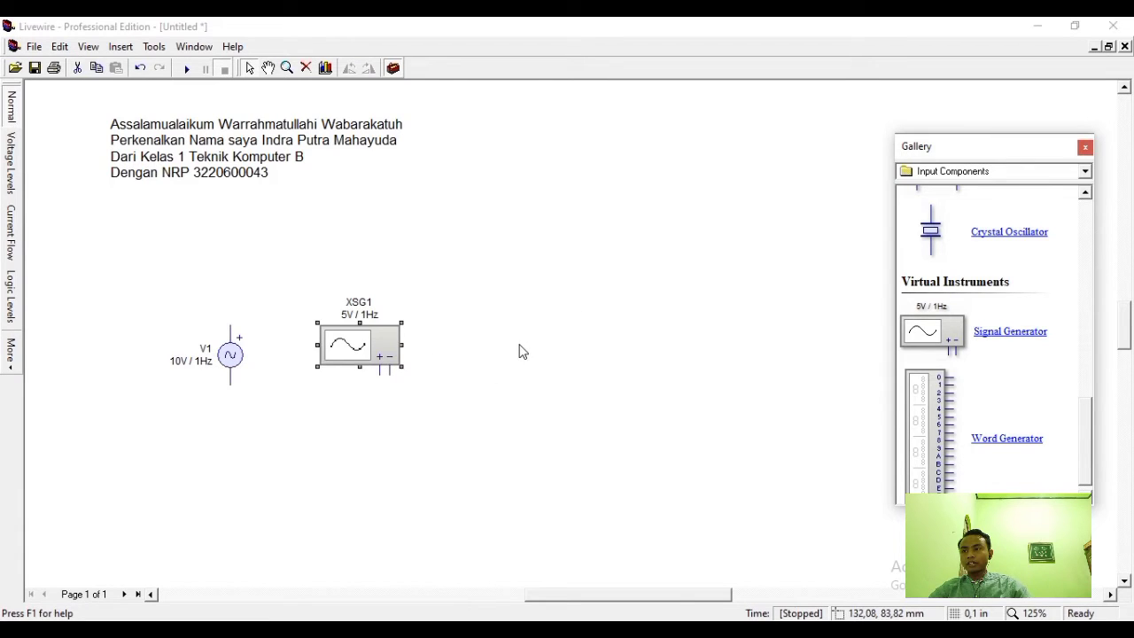
Delete the AC voltage source and shift the signal generator left towards its place
{"action": "left_click", "coordinate": [235, 352]}
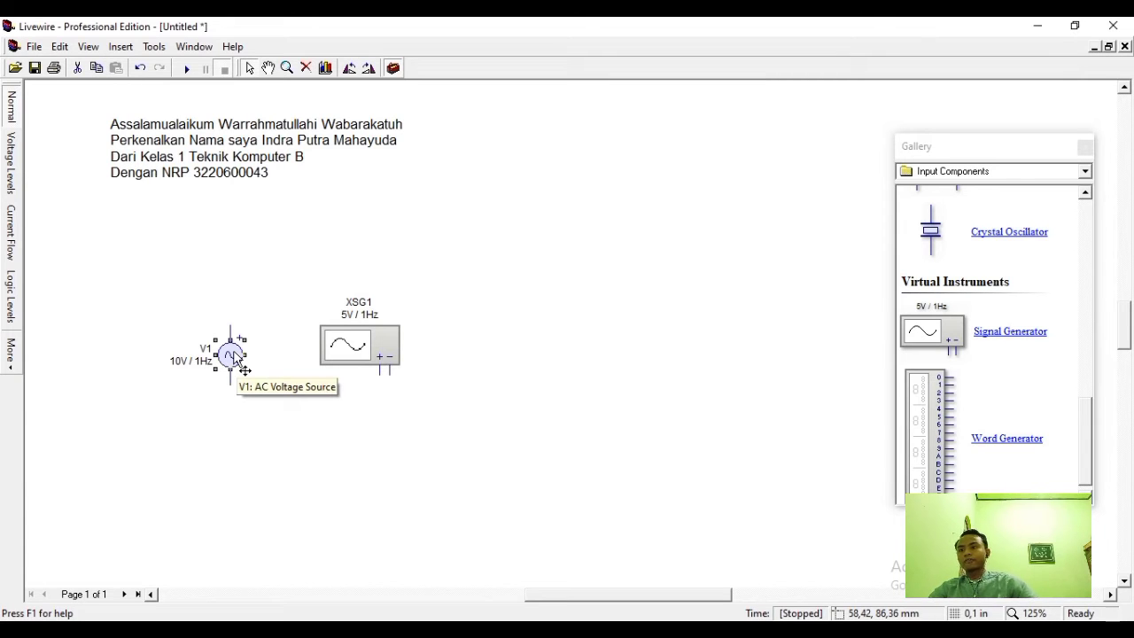
{"action": "key", "text": "Delete"}
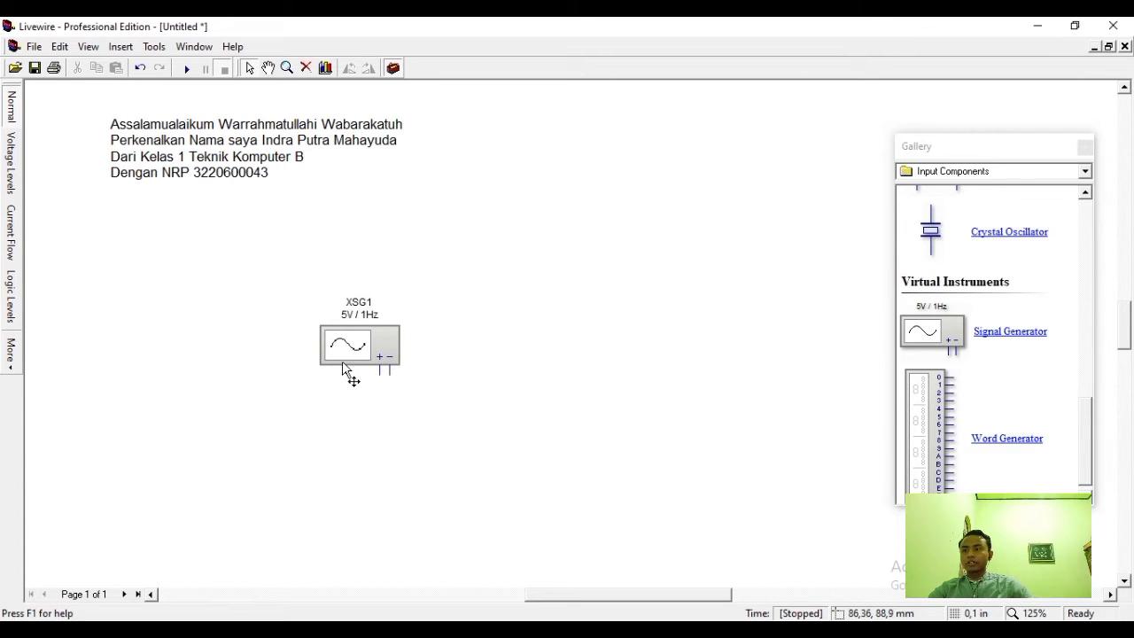
{"action": "left_click_drag", "start_coordinate": [365, 363], "coordinate": [289, 341]}
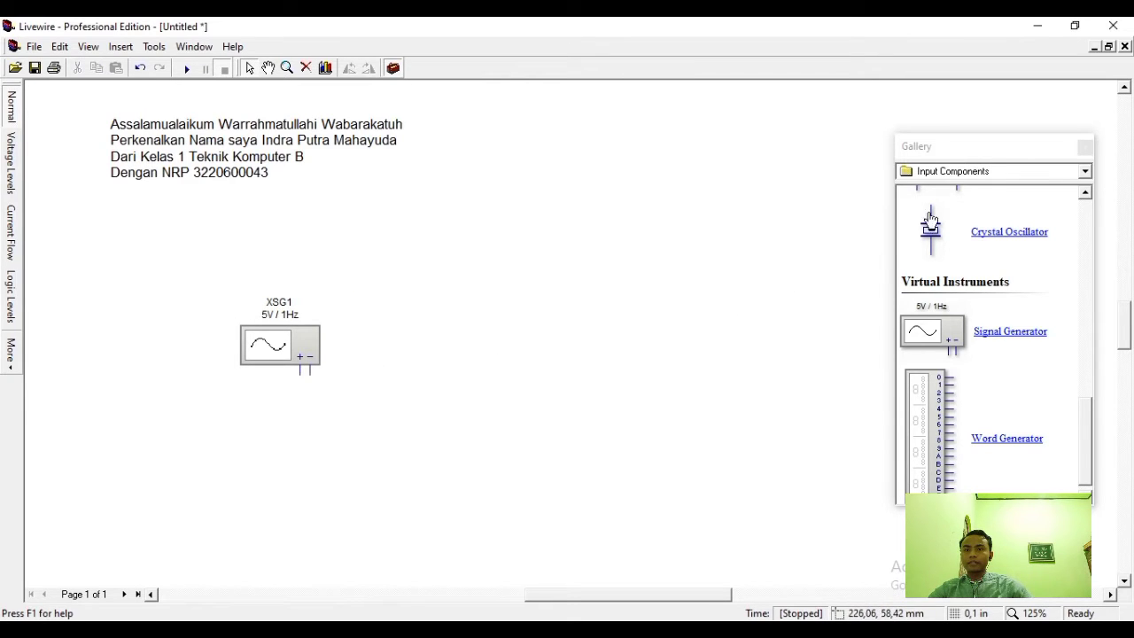
Place an Oscilloscope from the Measuring category above and to the right of the signal generator
{"action": "left_click", "coordinate": [998, 174]}
{"action": "left_click", "coordinate": [994, 387]}
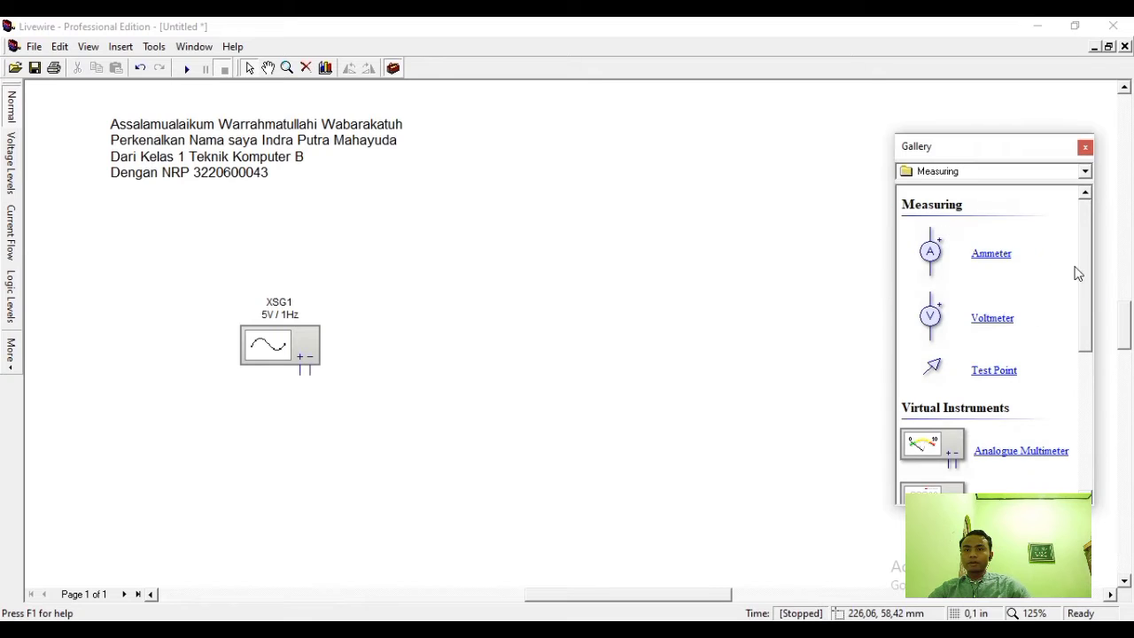
{"action": "left_click_drag", "start_coordinate": [1079, 270], "coordinate": [1068, 426]}
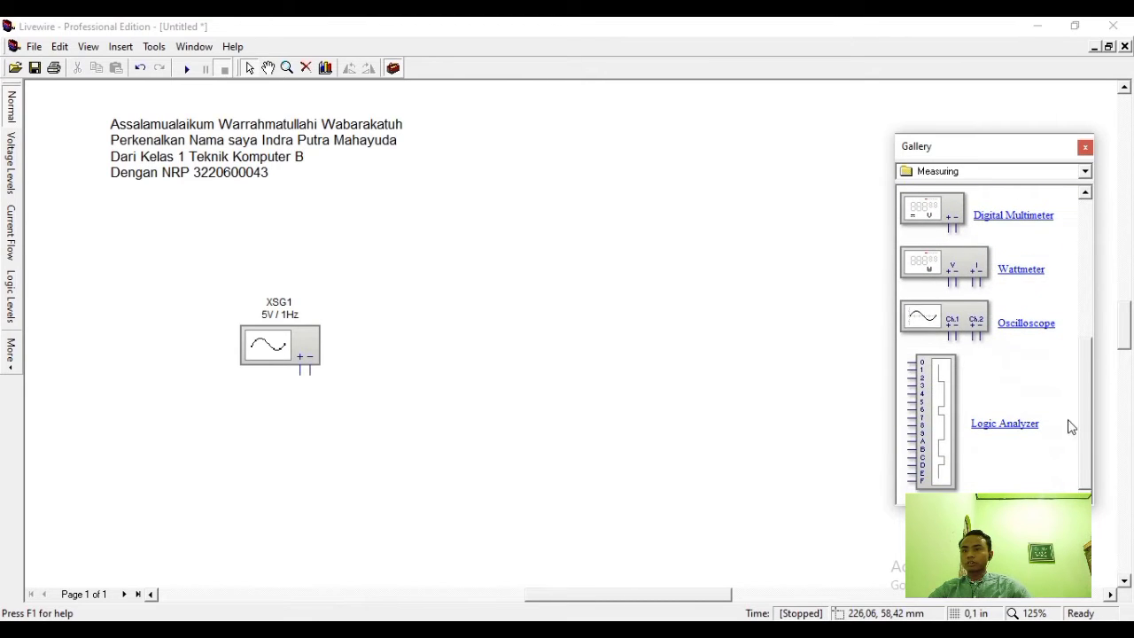
{"action": "left_click_drag", "start_coordinate": [972, 329], "coordinate": [423, 269]}
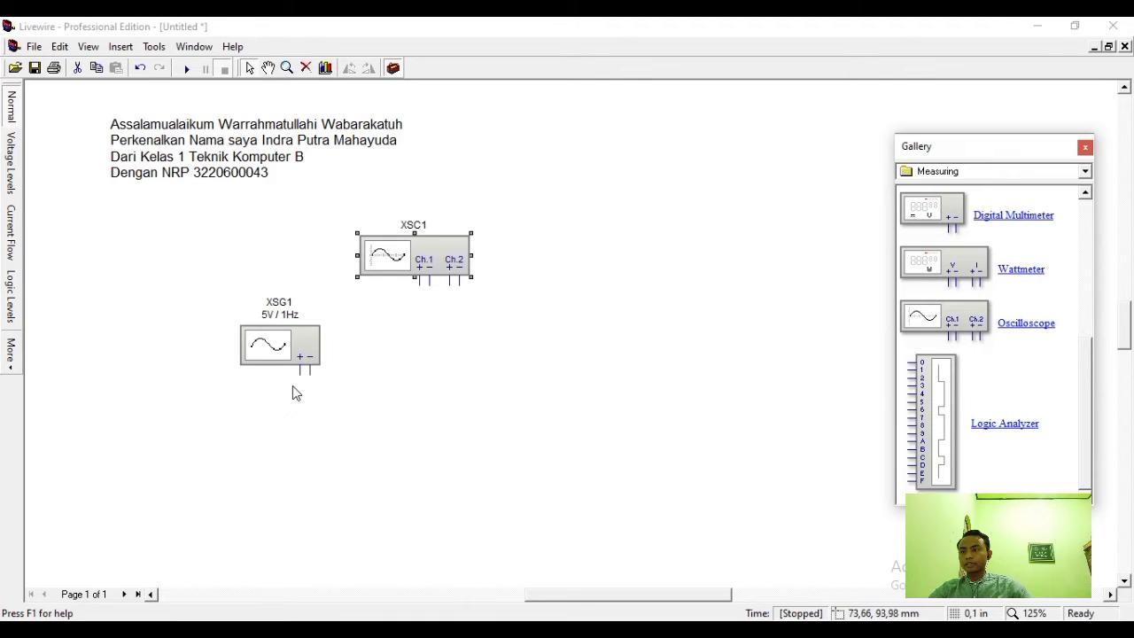
Wire the signal generator's plus and minus terminals to the matching Ch.1 terminals of the oscilloscope
{"action": "left_click_drag", "start_coordinate": [309, 366], "coordinate": [266, 379]}
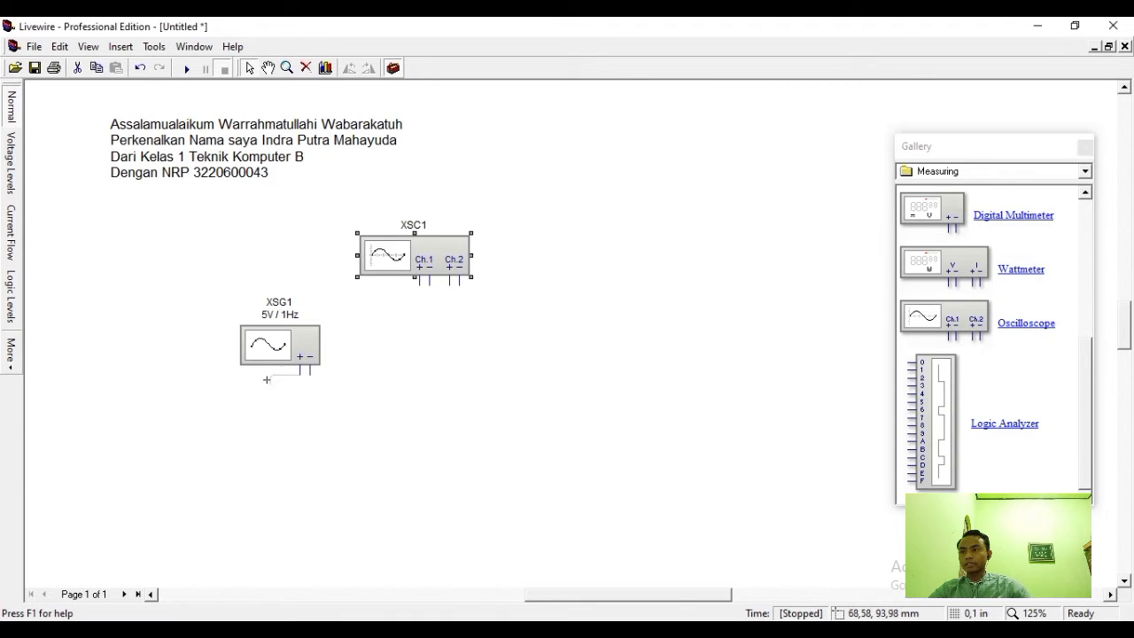
{"action": "left_click_drag", "start_coordinate": [200, 294], "coordinate": [421, 281]}
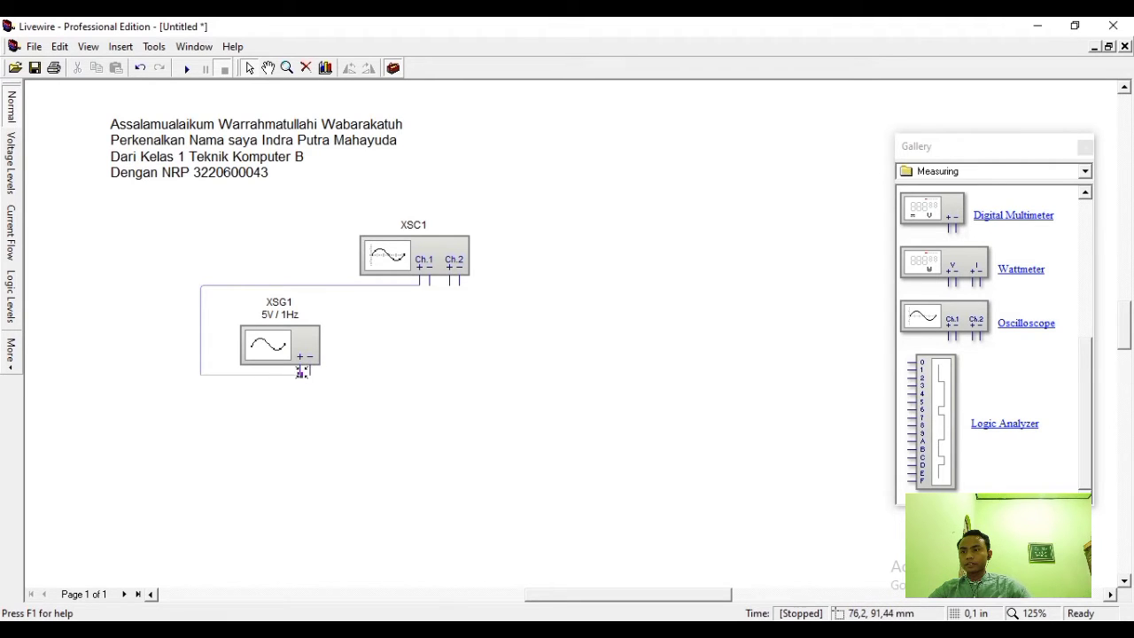
{"action": "left_click_drag", "start_coordinate": [430, 283], "coordinate": [313, 374]}
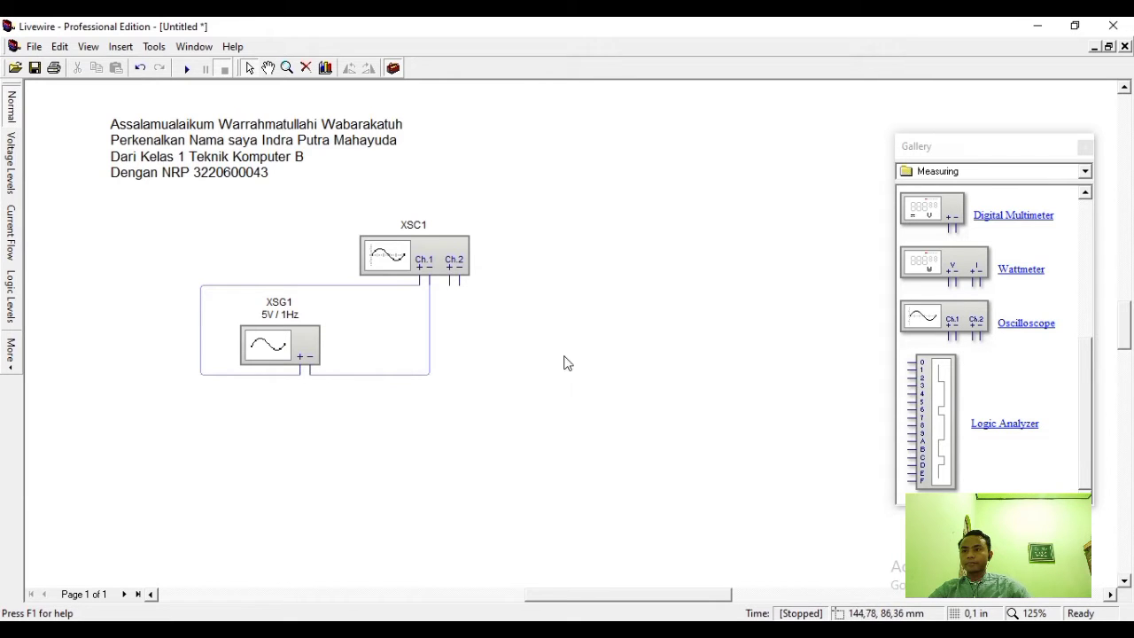
Add a graph of the oscilloscope in the empty space beside the introductory text
{"action": "right_click", "coordinate": [406, 256]}
{"action": "left_click", "coordinate": [447, 350]}
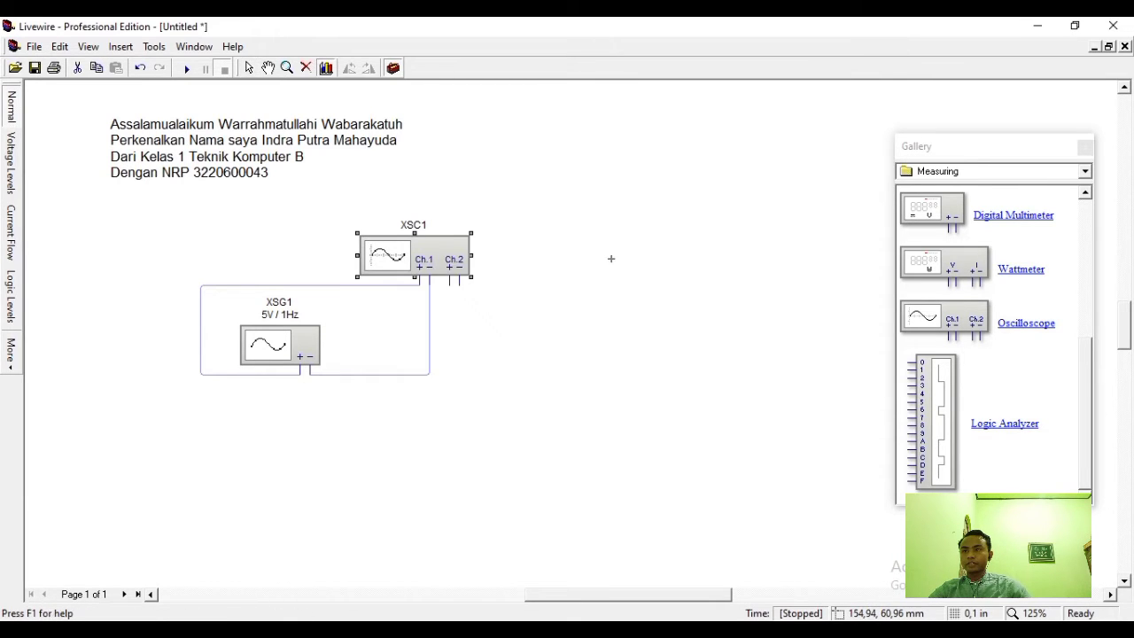
{"action": "left_click_drag", "start_coordinate": [455, 105], "coordinate": [721, 208]}
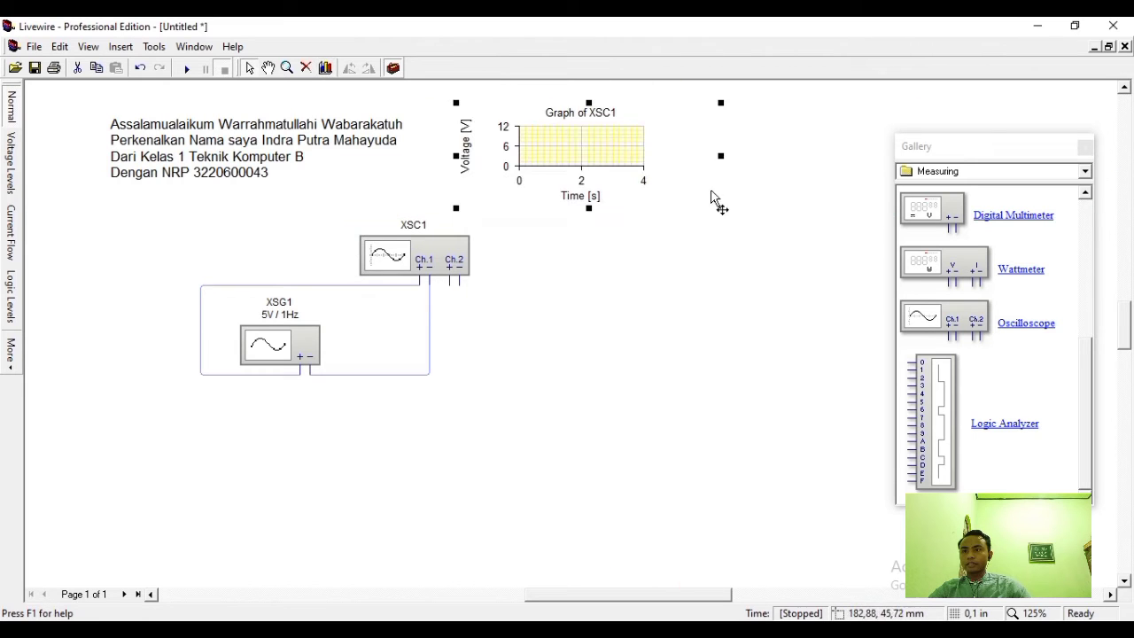
Set the oscilloscope graph's minimum to -12 V and enlarge the graph so its time axis reaches 6 s
{"action": "right_click", "coordinate": [598, 131]}
{"action": "left_click", "coordinate": [653, 277]}
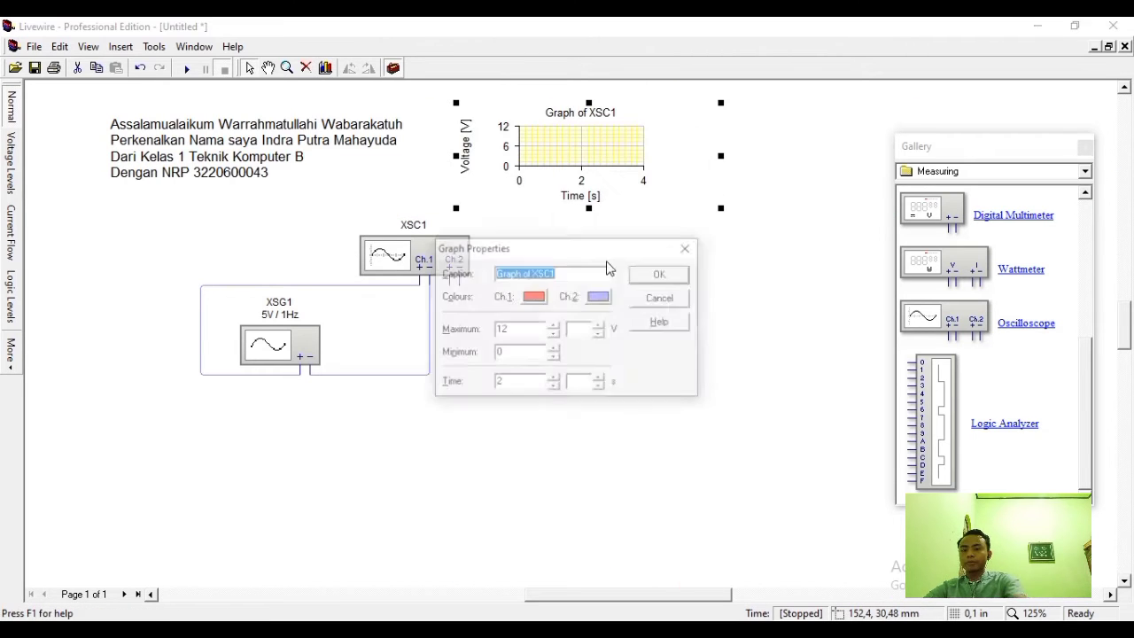
{"action": "left_click", "coordinate": [514, 351]}
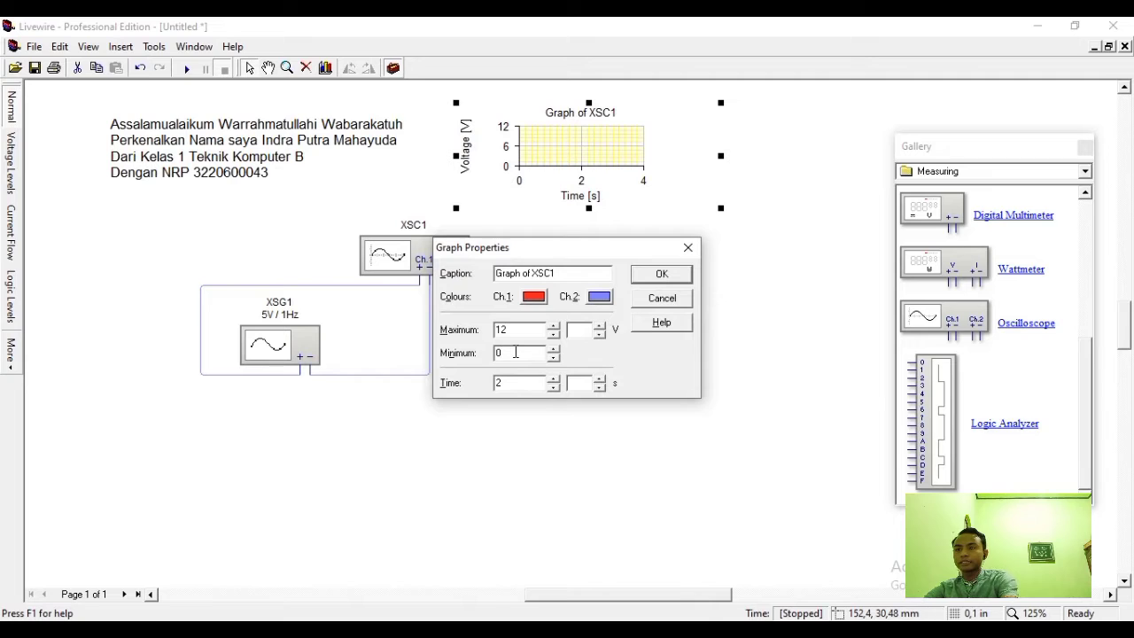
{"action": "key", "text": "BackSpace"}
{"action": "type", "text": "-12"}
{"action": "key", "text": "Return"}
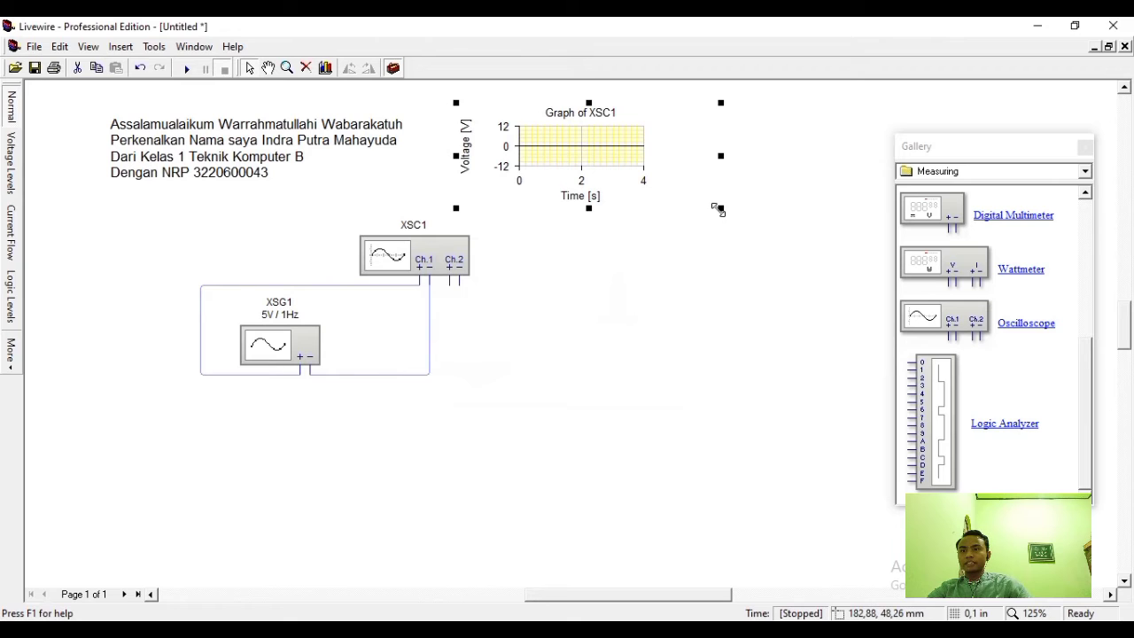
{"action": "left_click_drag", "start_coordinate": [719, 209], "coordinate": [783, 273]}
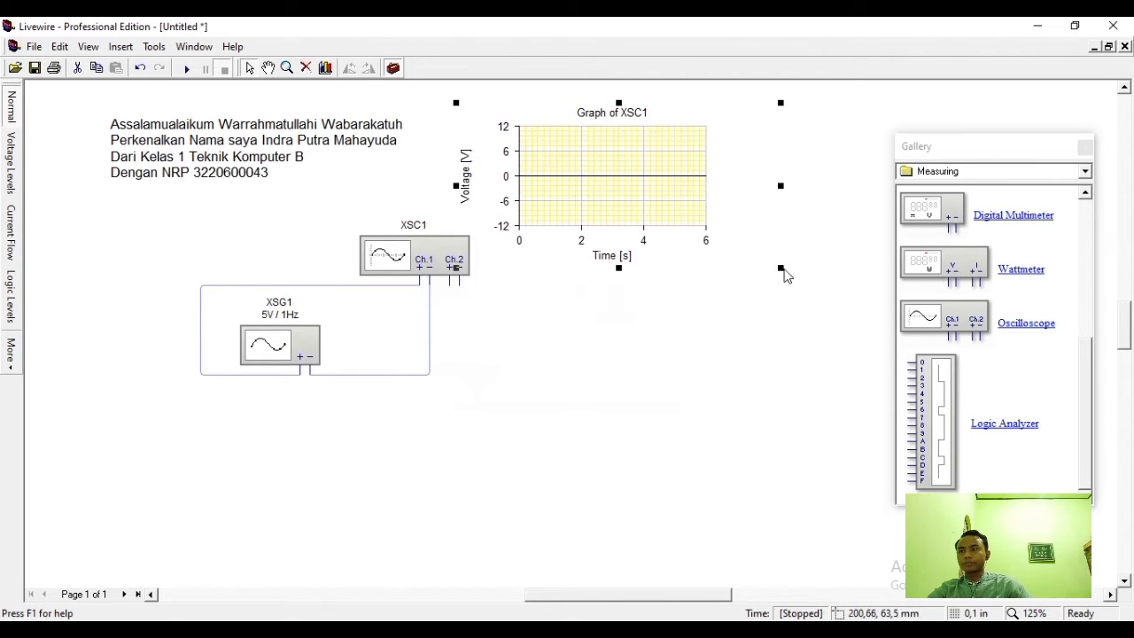
Move the wired signal generator and oscilloscope together down and left, clear of the graph
{"action": "left_click_drag", "start_coordinate": [169, 203], "coordinate": [522, 395]}
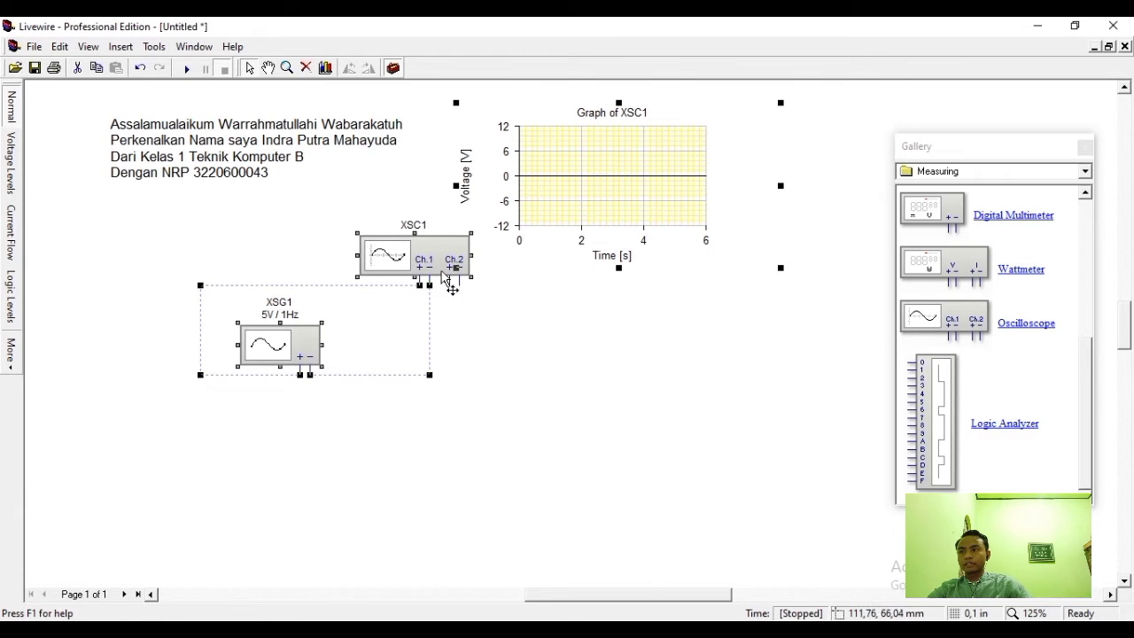
{"action": "left_click", "coordinate": [282, 224]}
{"action": "left_click_drag", "start_coordinate": [181, 250], "coordinate": [451, 373]}
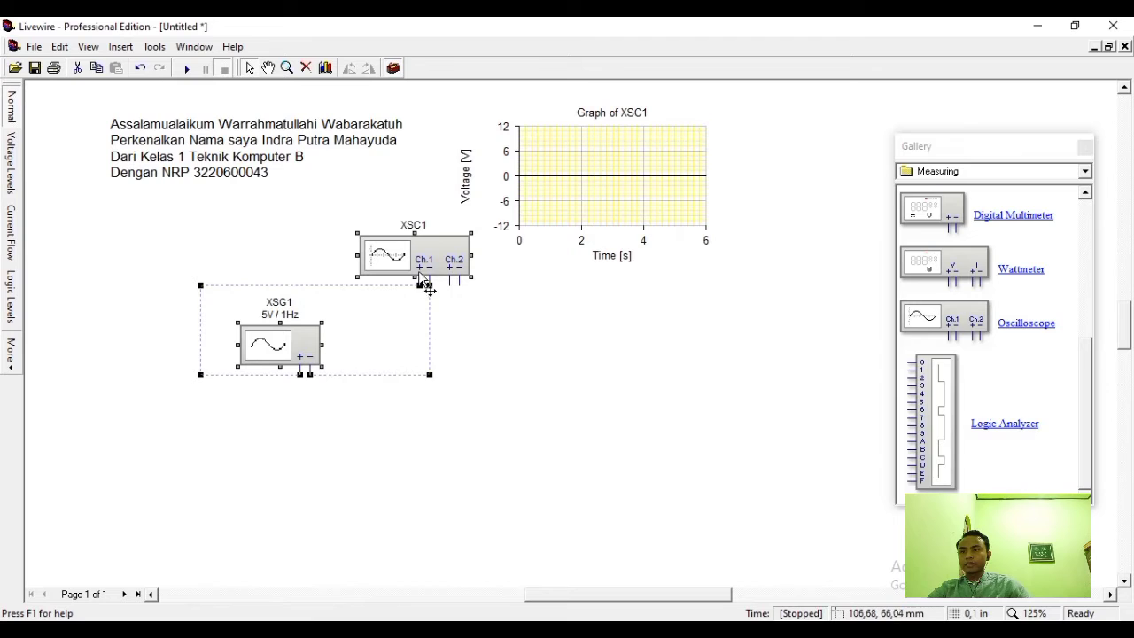
{"action": "left_click_drag", "start_coordinate": [407, 270], "coordinate": [328, 340]}
{"action": "left_click", "coordinate": [462, 333]}
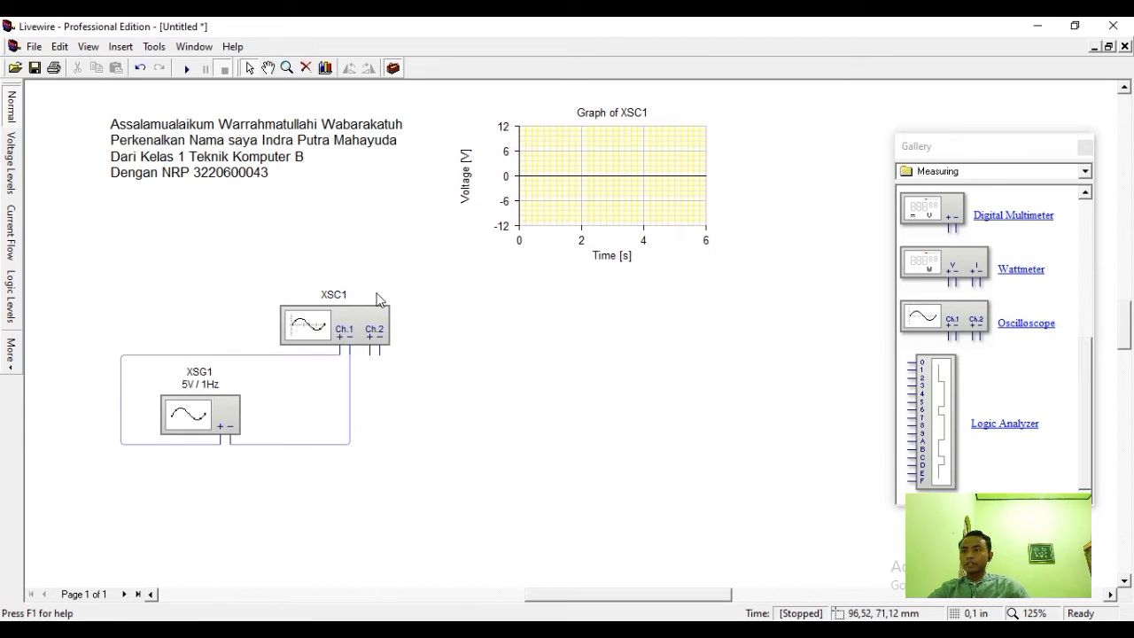
Run the simulation to examine the signal generator's waveform on the graph, and stop it
{"action": "left_click", "coordinate": [186, 68]}
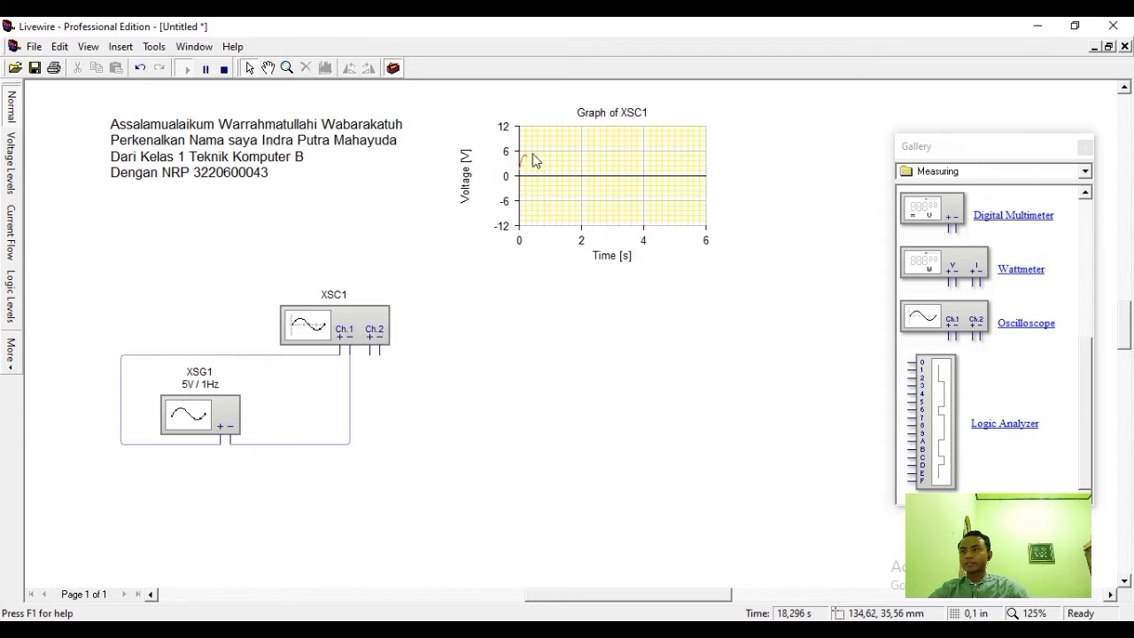
{"action": "left_click", "coordinate": [224, 69]}
Move the oscilloscope slightly up and delete both wires between it and the signal generator
{"action": "left_click", "coordinate": [344, 338]}
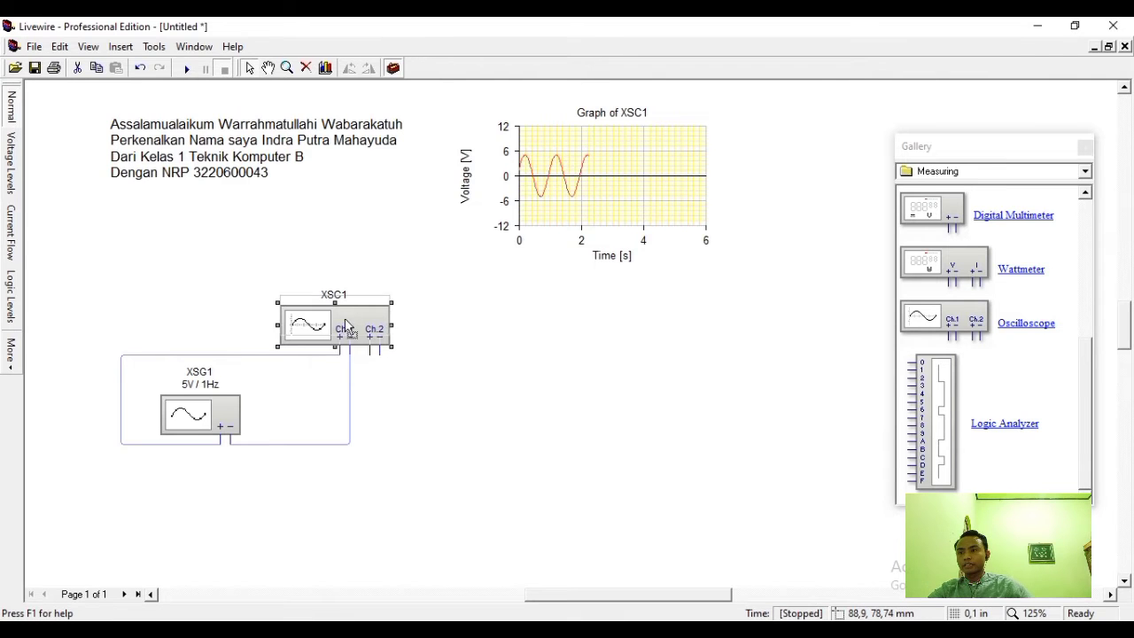
{"action": "left_click_drag", "start_coordinate": [347, 337], "coordinate": [347, 317]}
{"action": "left_click", "coordinate": [338, 409]}
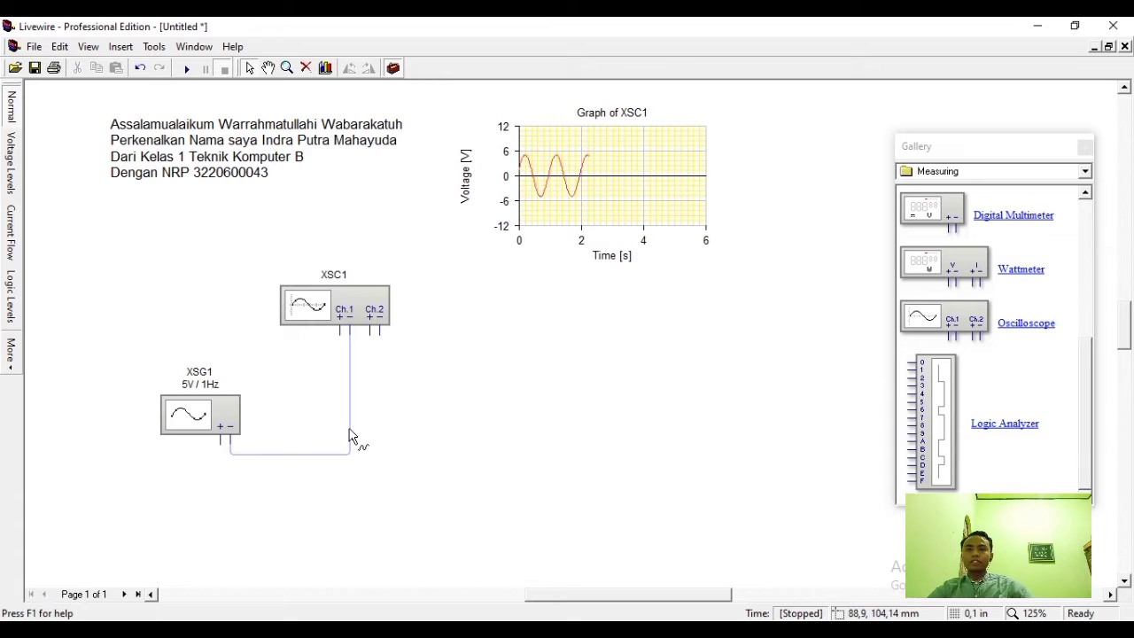
{"action": "key", "text": "Delete"}
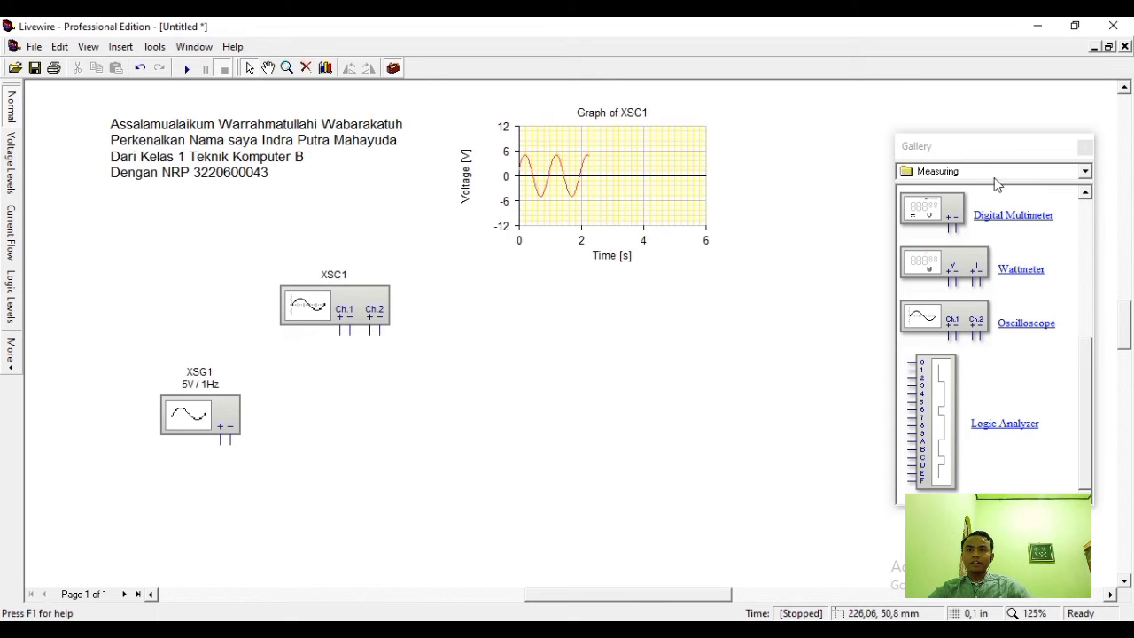
Place a Bridge Rectifier from the Discrete Semiconductors category between the signal generator and the oscilloscope
{"action": "left_click", "coordinate": [1077, 168]}
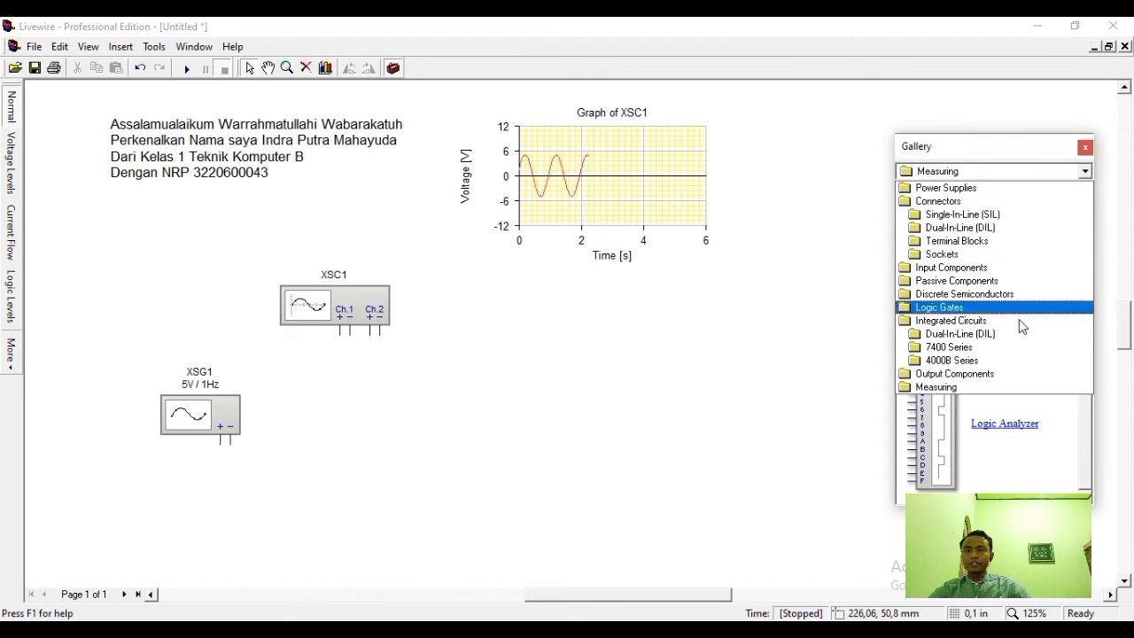
{"action": "left_click", "coordinate": [997, 282]}
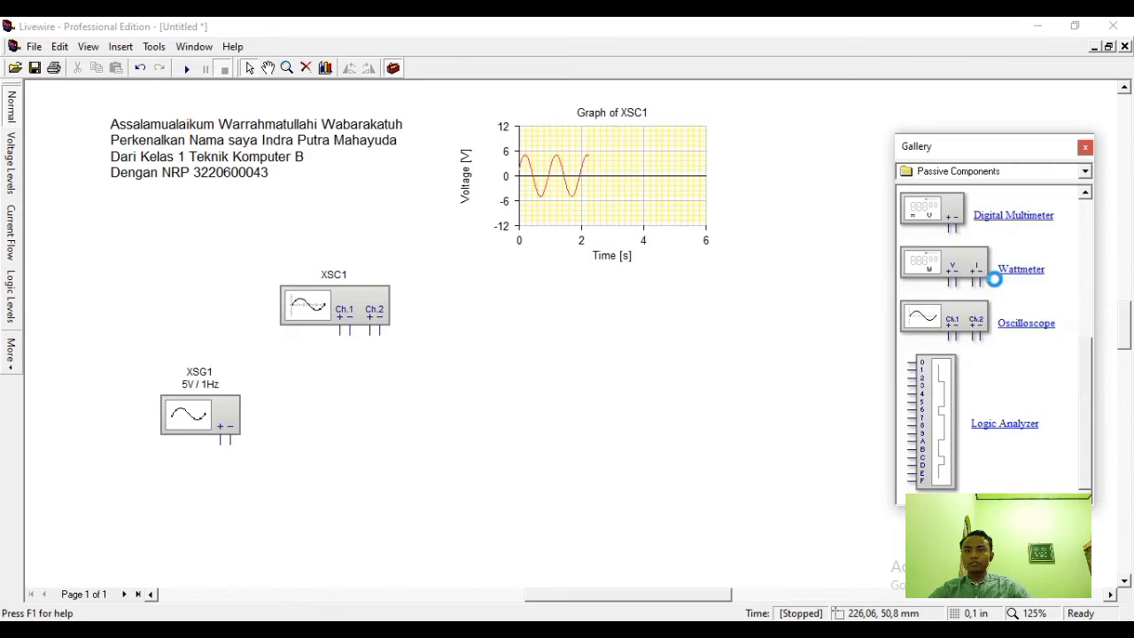
{"action": "left_click", "coordinate": [1026, 173]}
{"action": "left_click", "coordinate": [1012, 294]}
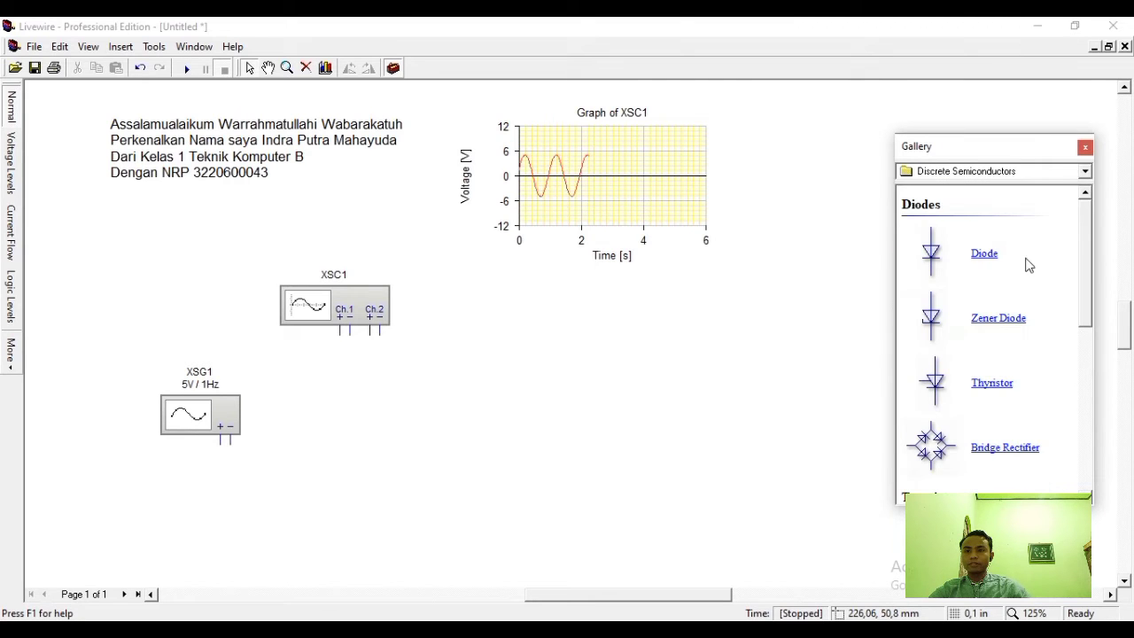
{"action": "left_click_drag", "start_coordinate": [934, 449], "coordinate": [304, 393]}
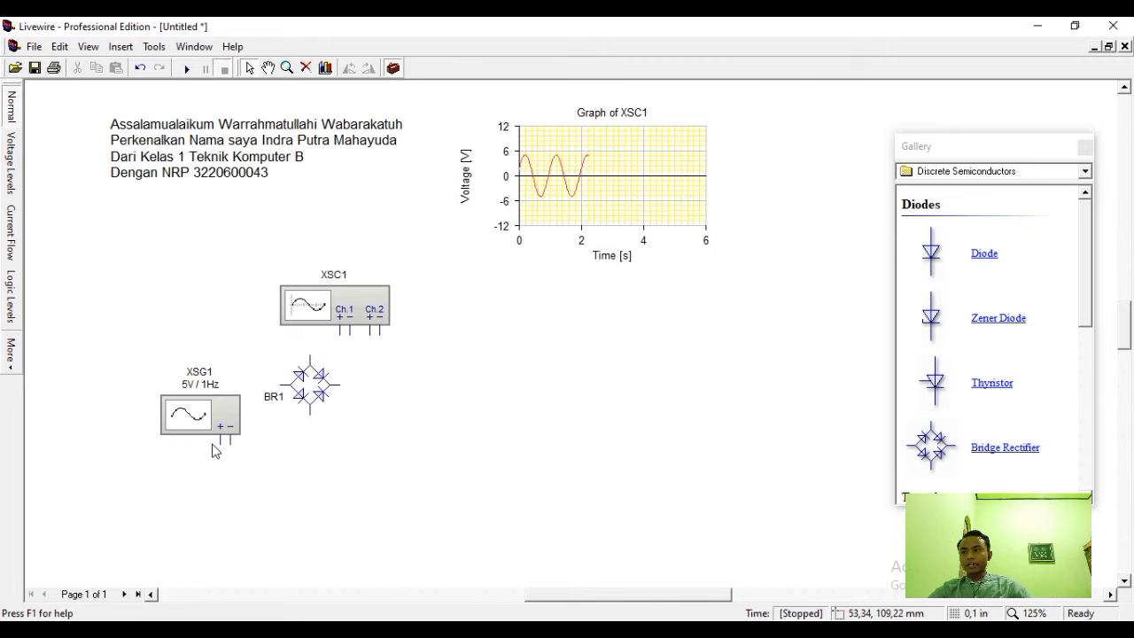
Wire the signal generator's positive output to the bridge rectifier's top terminal and its negative output to the bottom terminal
{"action": "mouse_move", "coordinate": [218, 443]}
{"action": "left_mouse_down"}
{"action": "mouse_move", "coordinate": [127, 443]}
{"action": "mouse_move", "coordinate": [91, 400]}
{"action": "mouse_move", "coordinate": [96, 364]}
{"action": "mouse_move", "coordinate": [107, 354]}
{"action": "mouse_move", "coordinate": [308, 356]}
{"action": "left_mouse_up"}
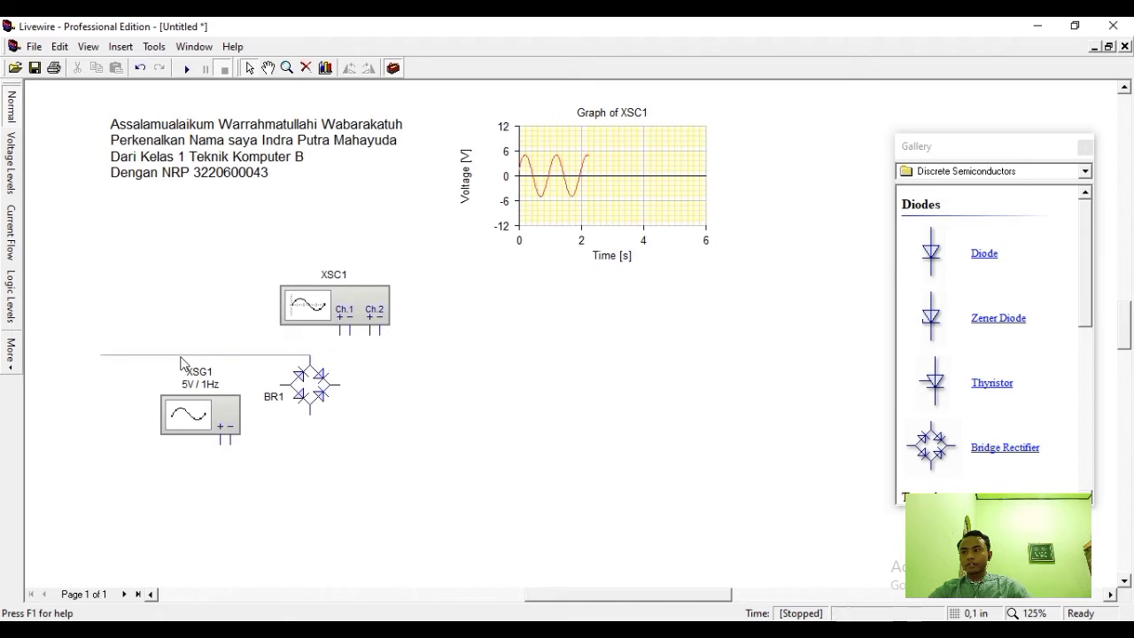
{"action": "left_click_drag", "start_coordinate": [100, 356], "coordinate": [129, 457]}
{"action": "left_click_drag", "start_coordinate": [231, 452], "coordinate": [222, 441]}
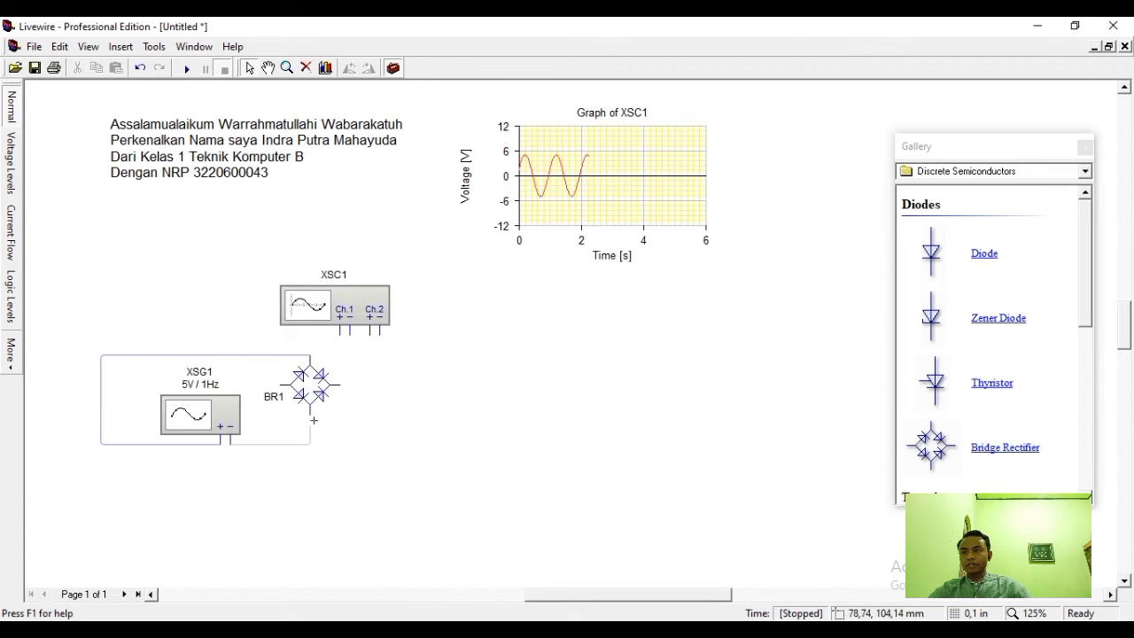
{"action": "left_click_drag", "start_coordinate": [314, 414], "coordinate": [309, 406]}
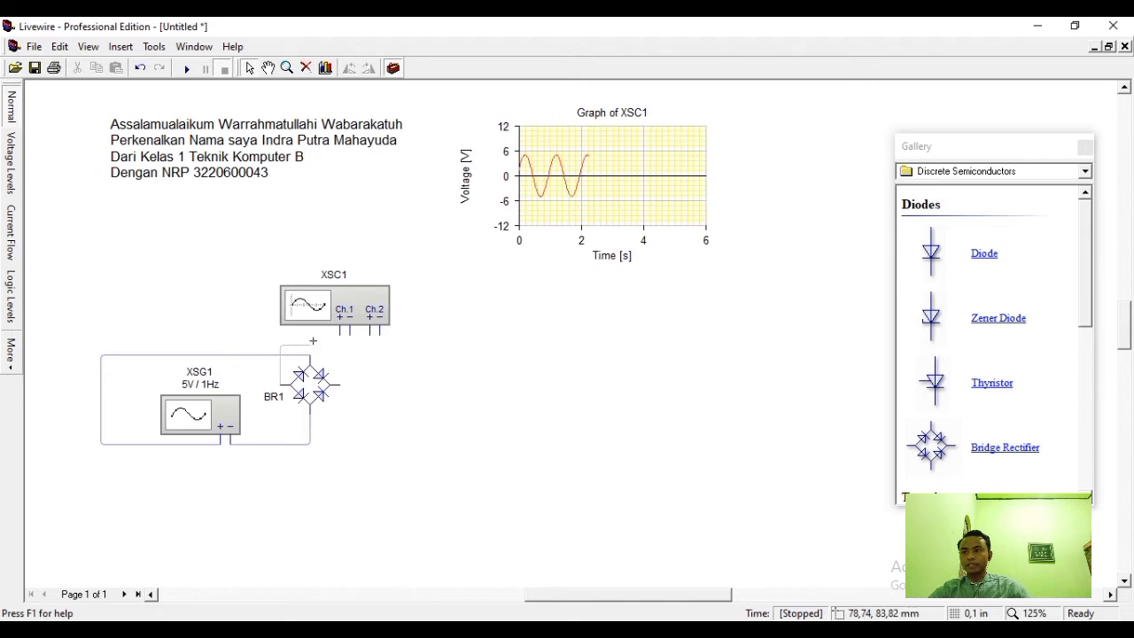
Wire oscilloscope Ch.1 + to the rectifier's left terminal and Ch.1 − to its right terminal, and run and stop the simulation
{"action": "left_click_drag", "start_coordinate": [313, 340], "coordinate": [341, 334]}
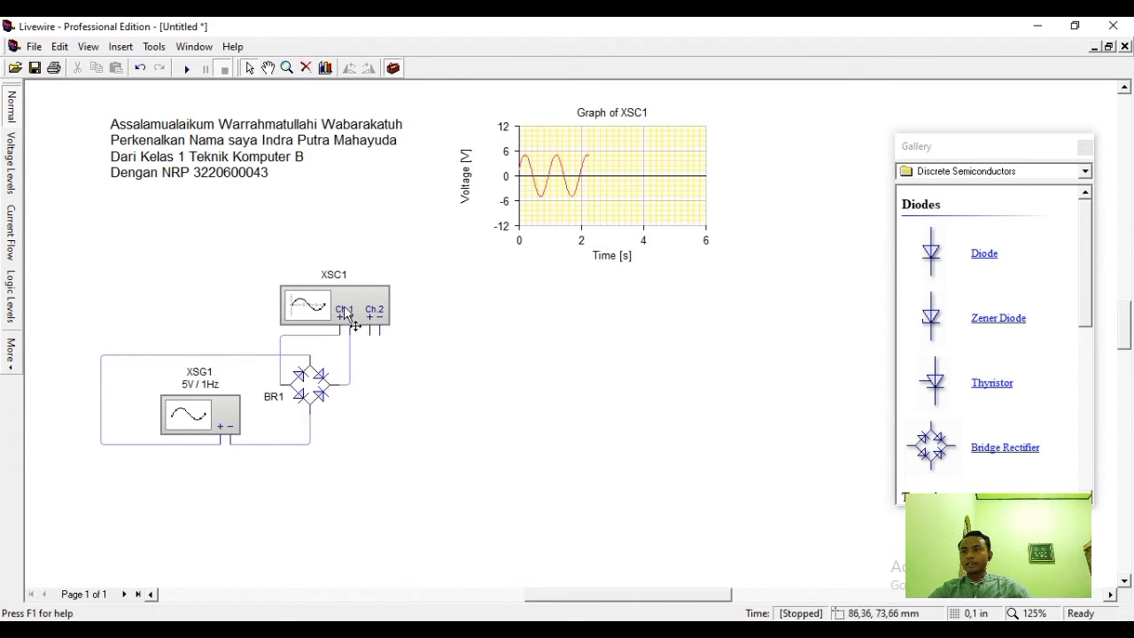
{"action": "left_click", "coordinate": [186, 69]}
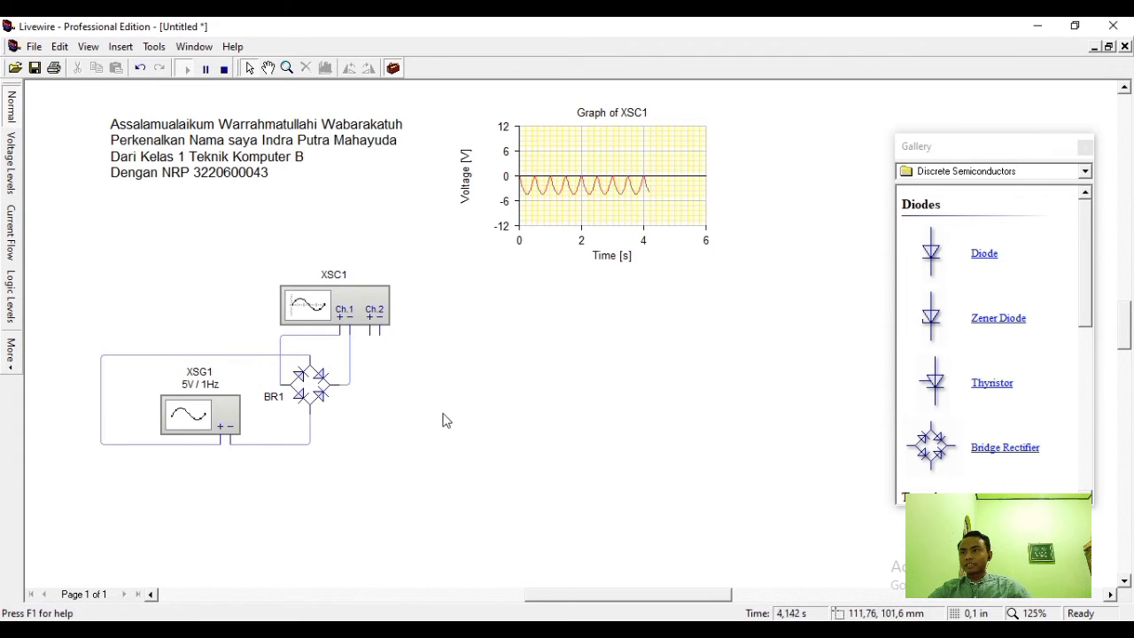
{"action": "left_click", "coordinate": [224, 69]}
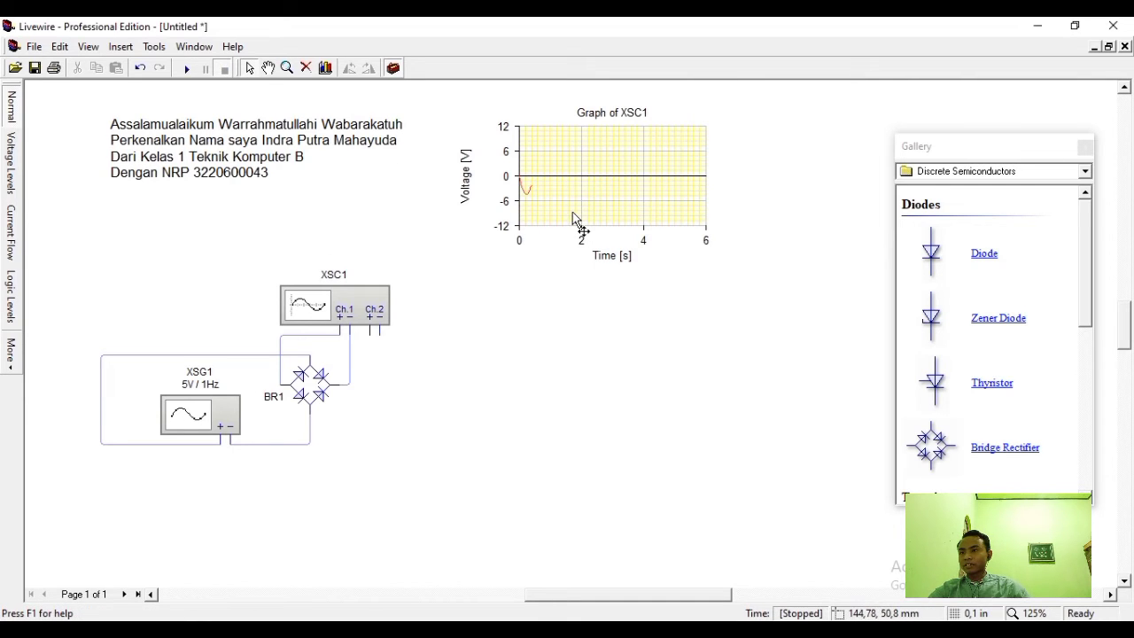
Replace the oscilloscope wires with reversed polarity, connecting Ch.1 + to the rectifier's right terminal and Ch.1 − to its left terminal
{"action": "left_click", "coordinate": [323, 335]}
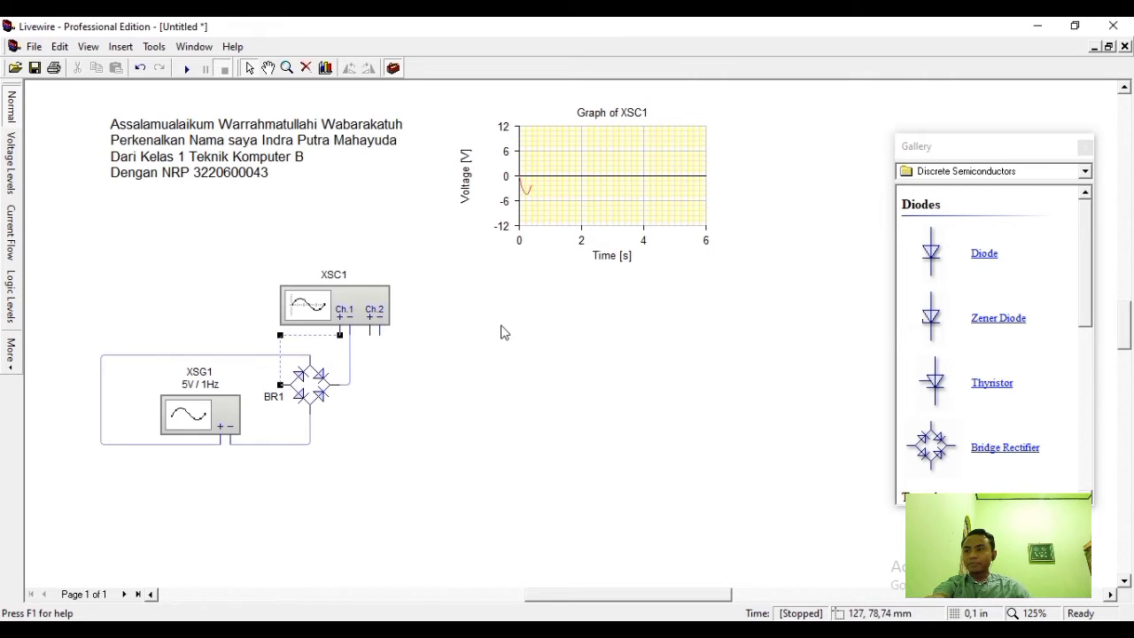
{"action": "key", "text": "Delete"}
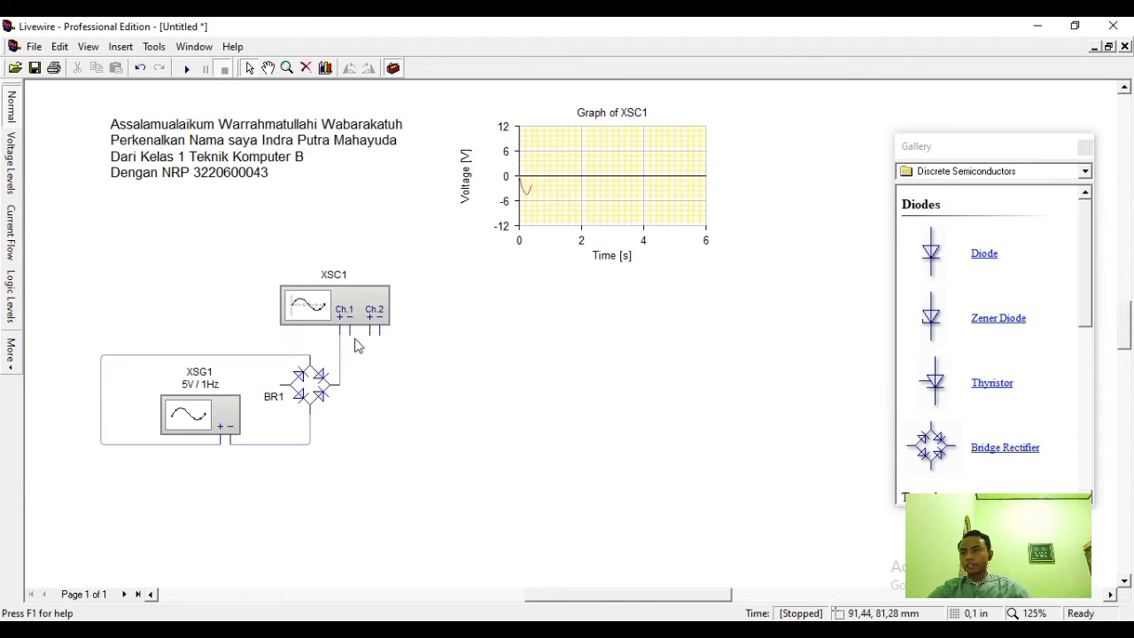
{"action": "left_click_drag", "start_coordinate": [317, 360], "coordinate": [329, 383]}
{"action": "left_click_drag", "start_coordinate": [286, 342], "coordinate": [279, 345]}
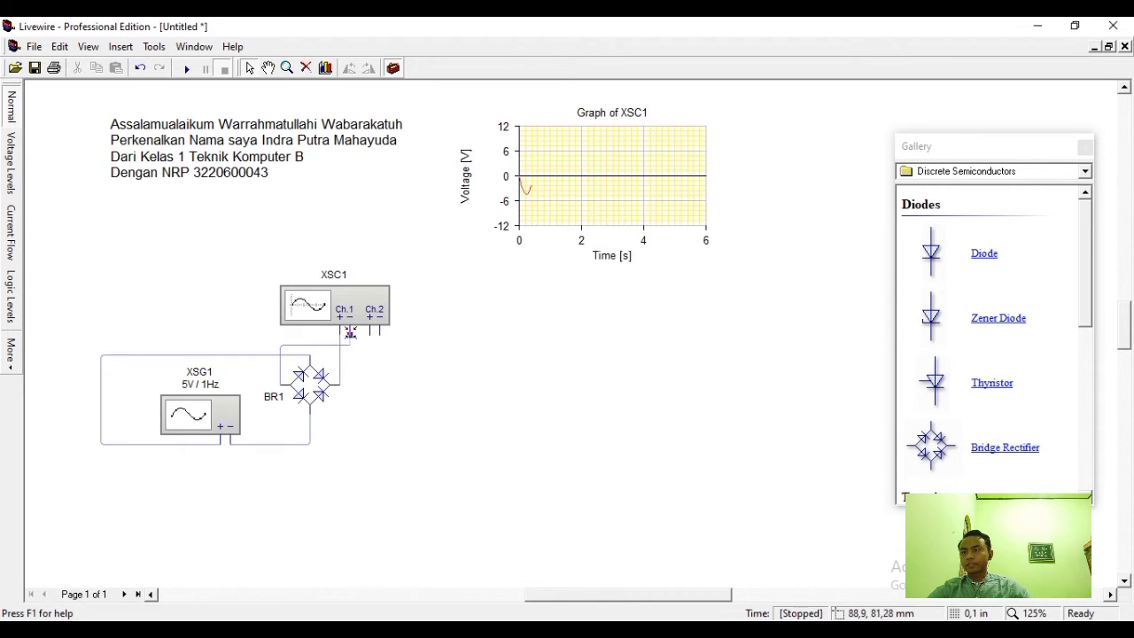
Run the simulation, set the signal generator's voltage to 12 V while it runs, and stop it
{"action": "left_click", "coordinate": [186, 69]}
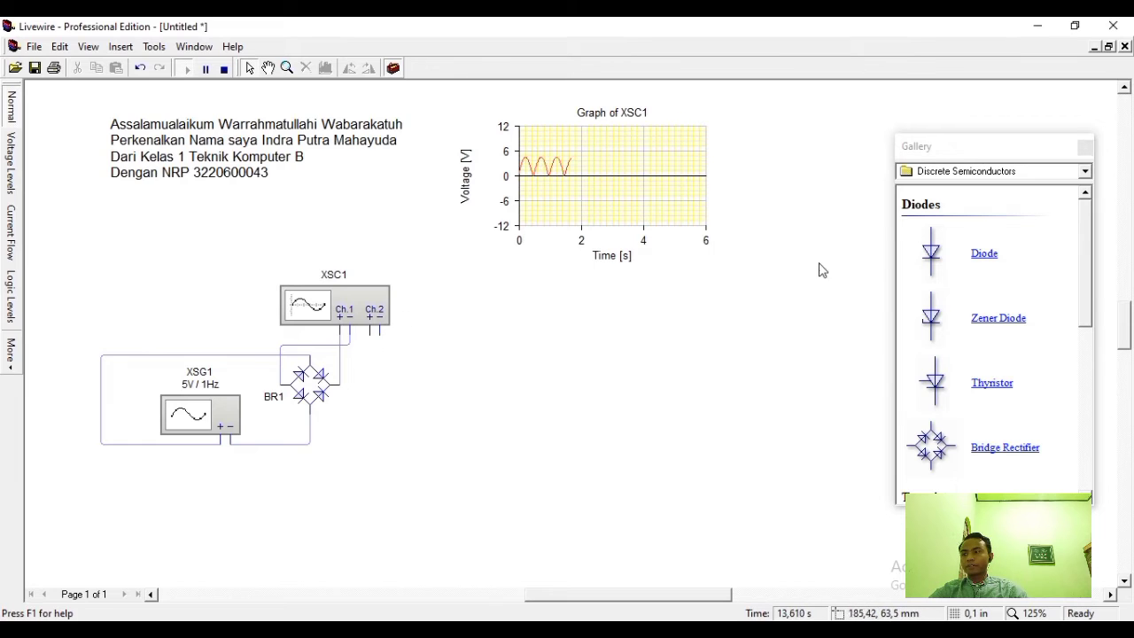
{"action": "double_click", "coordinate": [214, 426]}
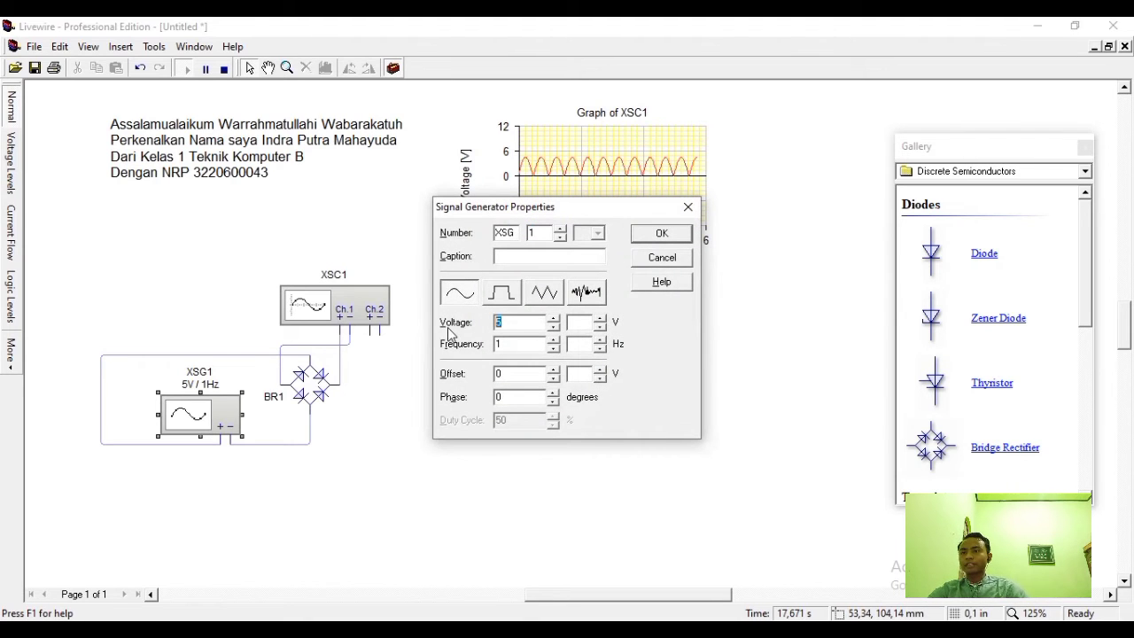
{"action": "type", "text": "12"}
{"action": "key", "text": "Return"}
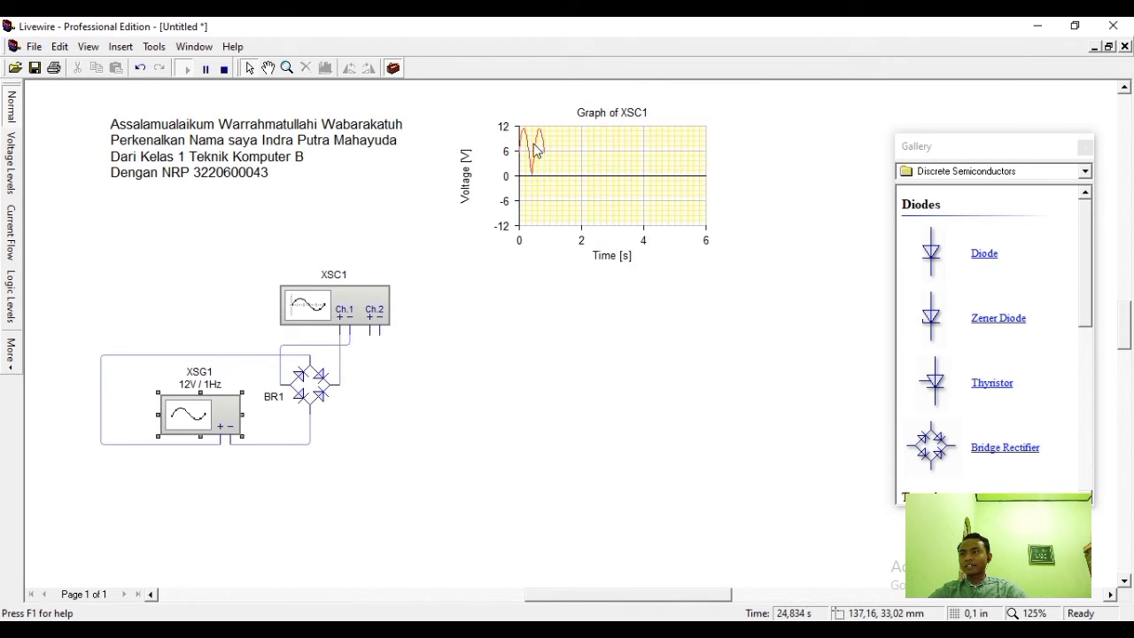
{"action": "left_click", "coordinate": [223, 69]}
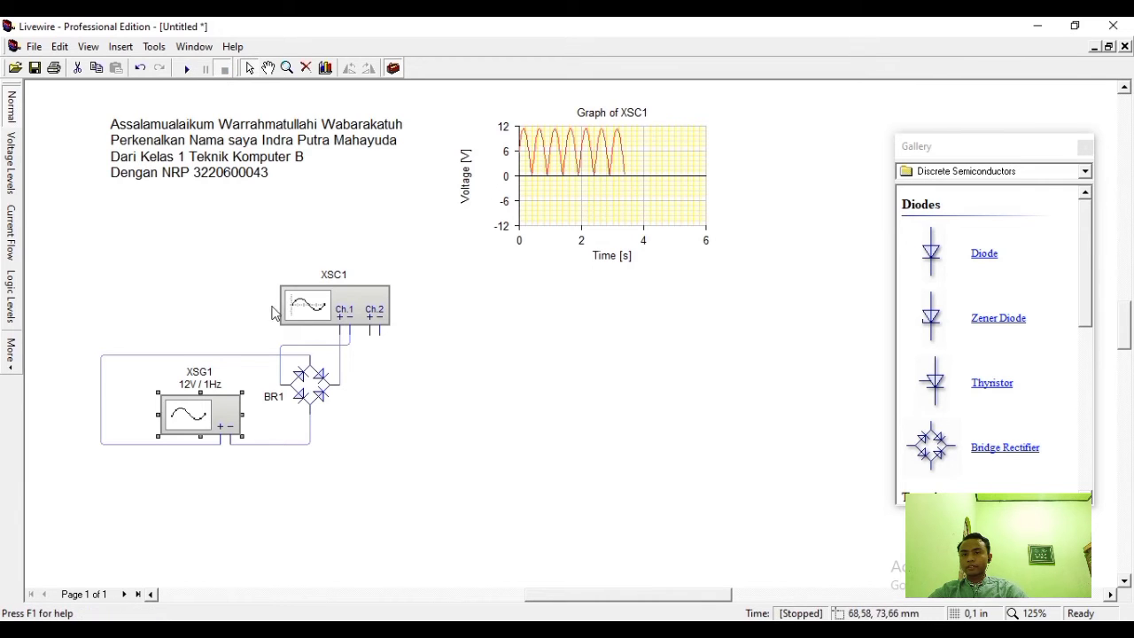
Delete both wires between the oscilloscope and the bridge rectifier
{"action": "left_click", "coordinate": [362, 306]}
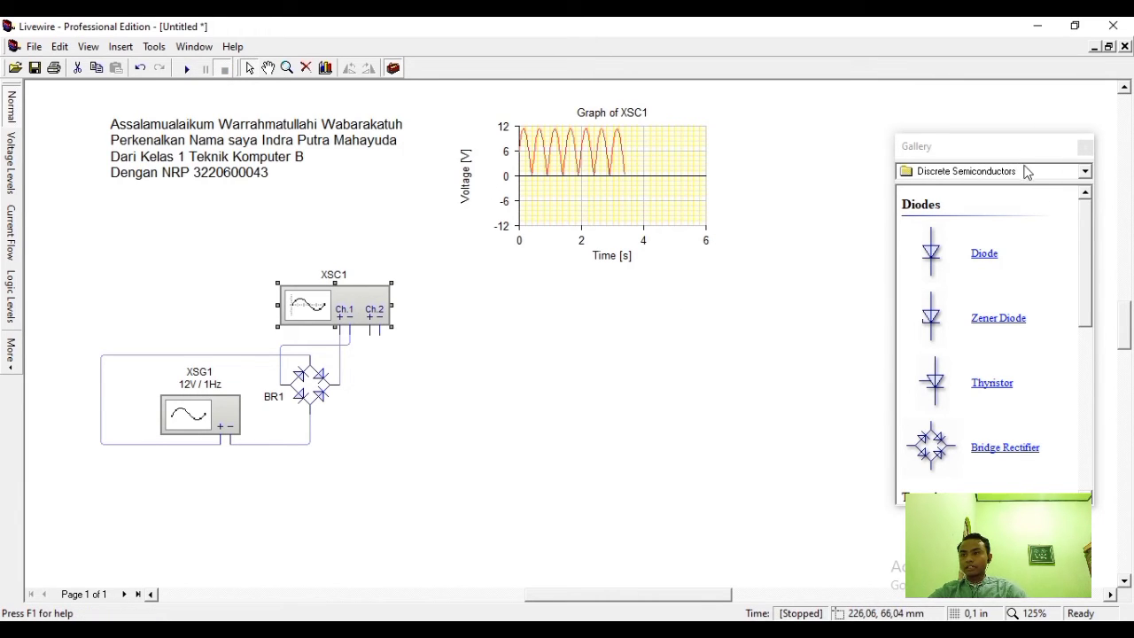
{"action": "left_click", "coordinate": [332, 345]}
{"action": "left_click", "coordinate": [332, 345]}
{"action": "key", "text": "Delete"}
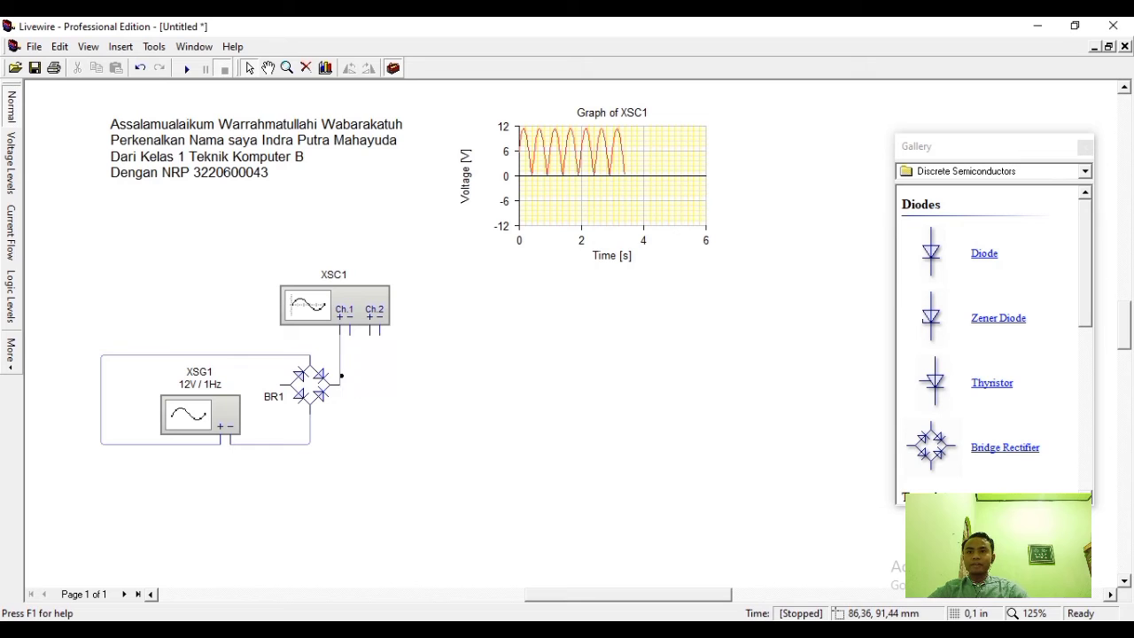
Place a Capacitor from the Passive Components category beside the rectifier and wire it across the rectifier's right and left terminals
{"action": "left_click", "coordinate": [1035, 173]}
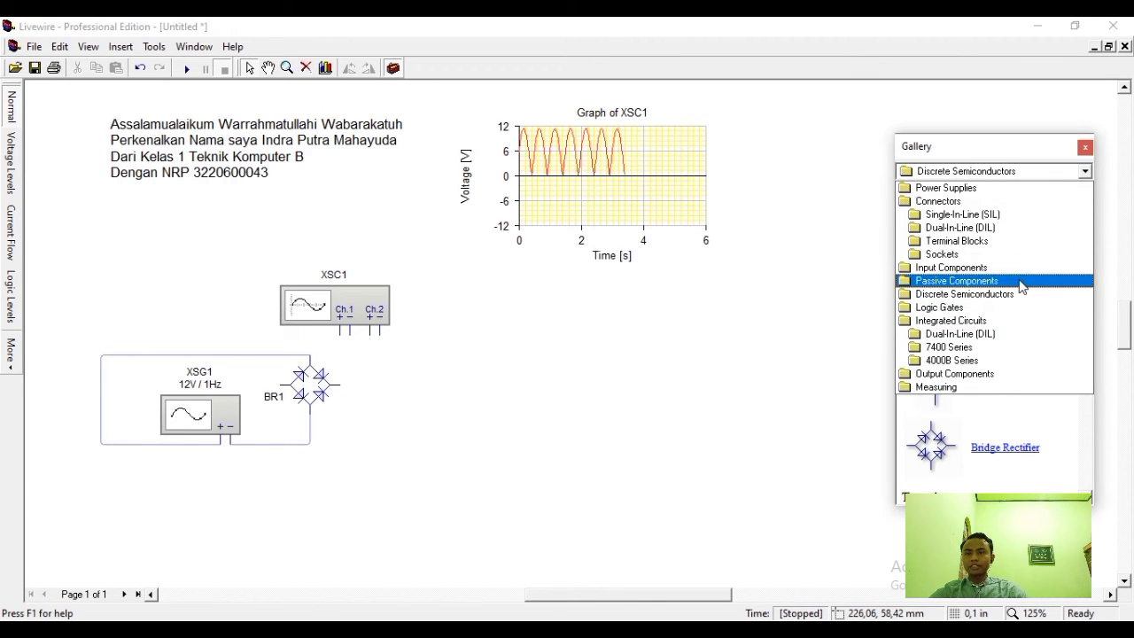
{"action": "left_click", "coordinate": [1021, 282]}
{"action": "scroll", "coordinate": [1085, 249], "scroll_direction": "down", "scroll_amount": 5}
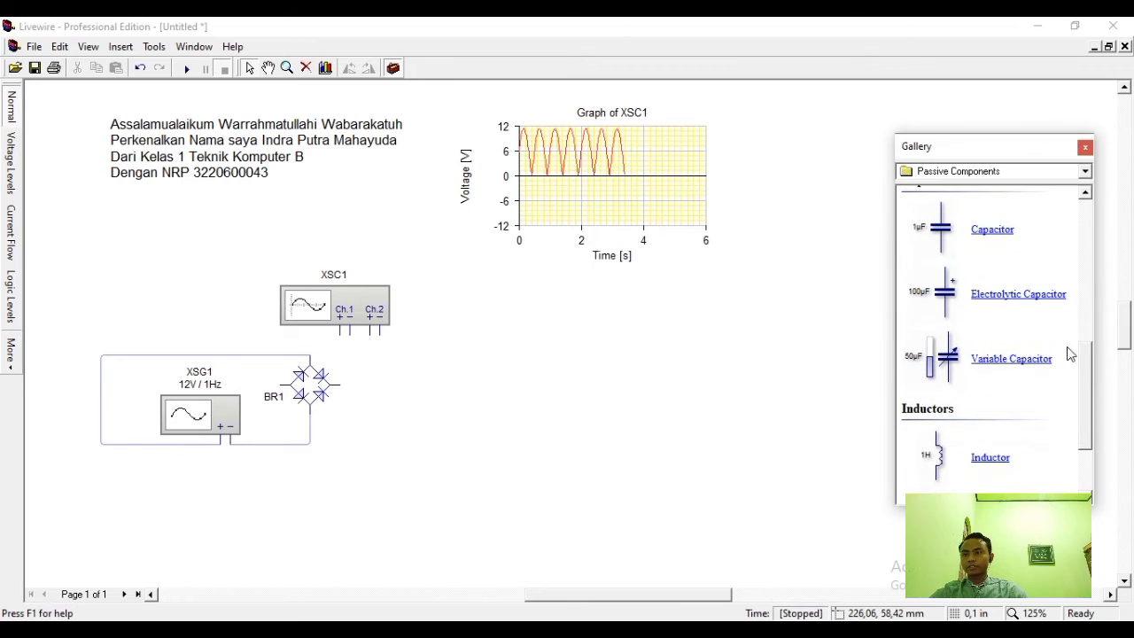
{"action": "left_click_drag", "start_coordinate": [985, 241], "coordinate": [353, 429]}
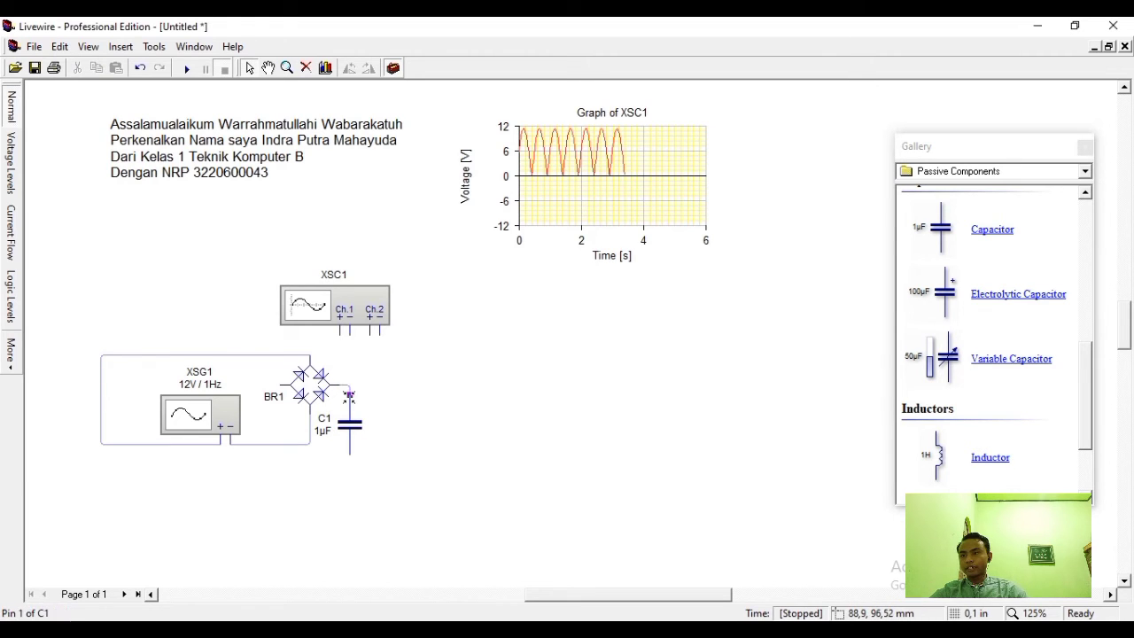
{"action": "left_click_drag", "start_coordinate": [289, 395], "coordinate": [350, 454]}
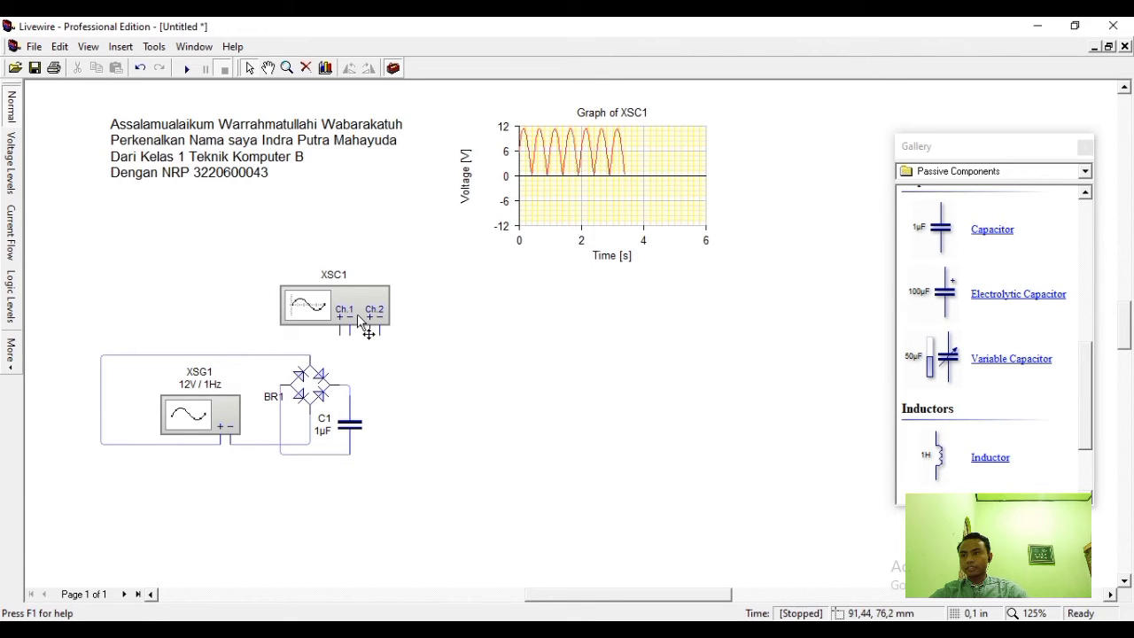
Move the oscilloscope slightly right and wire its Ch.1 + to the capacitor's upper pin and Ch.1 − to the lower pin
{"action": "left_click_drag", "start_coordinate": [368, 330], "coordinate": [418, 332]}
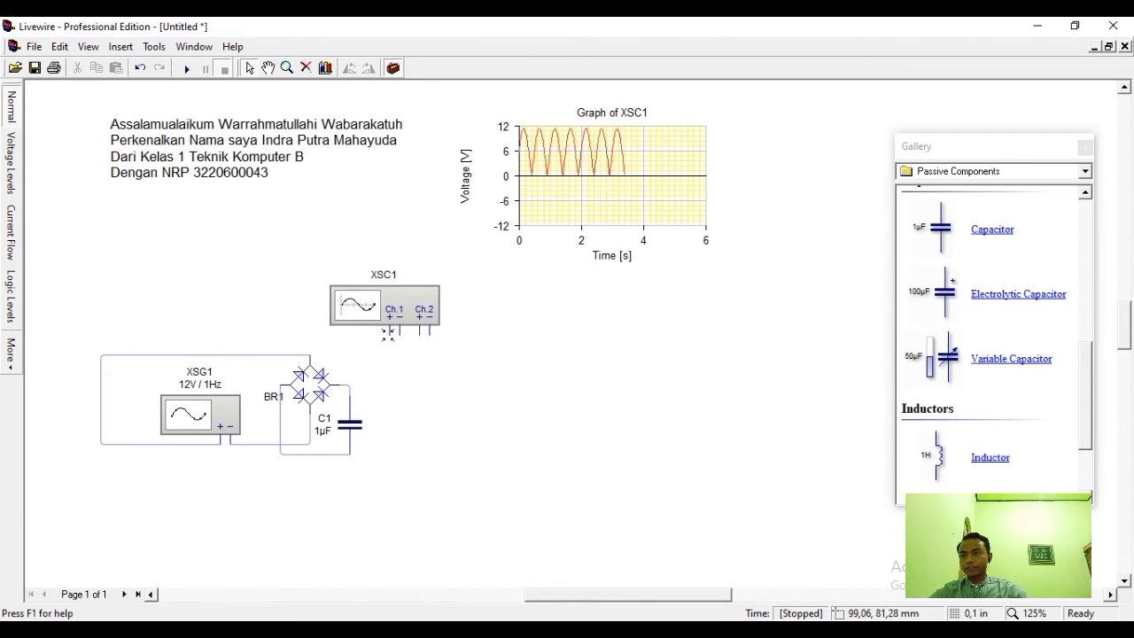
{"action": "left_click_drag", "start_coordinate": [390, 331], "coordinate": [349, 386]}
{"action": "left_click_drag", "start_coordinate": [399, 332], "coordinate": [350, 453]}
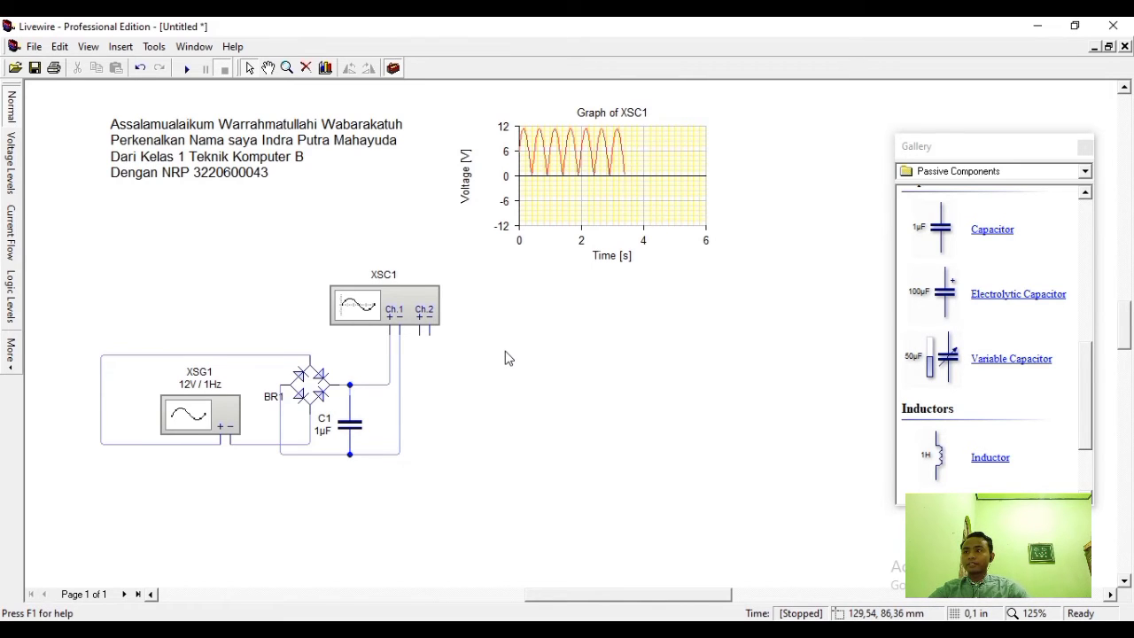
Run the simulation to examine the capacitor-smoothed waveform on the graph, and stop it
{"action": "left_click", "coordinate": [186, 71]}
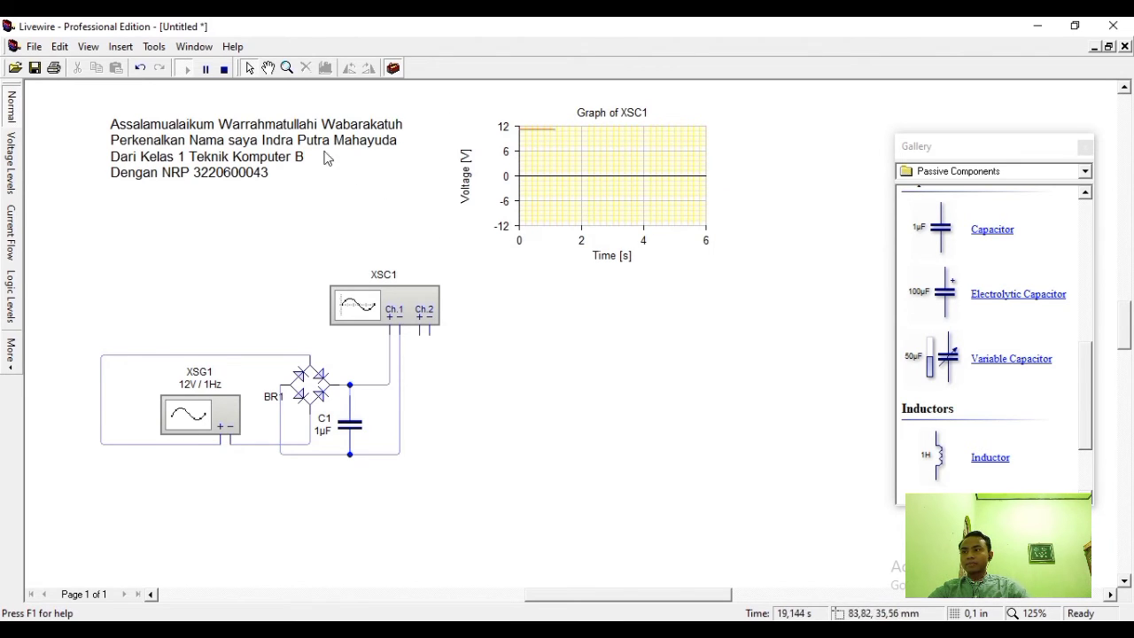
{"action": "left_click", "coordinate": [224, 69]}
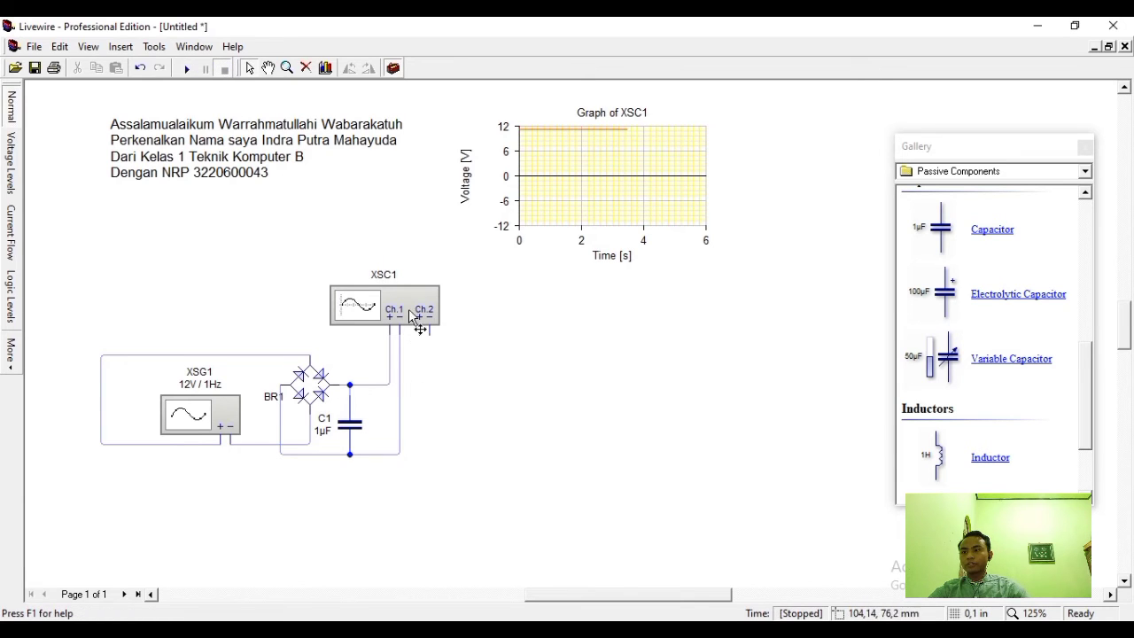
Delete both wires between the oscilloscope and the capacitor
{"action": "left_click", "coordinate": [390, 384]}
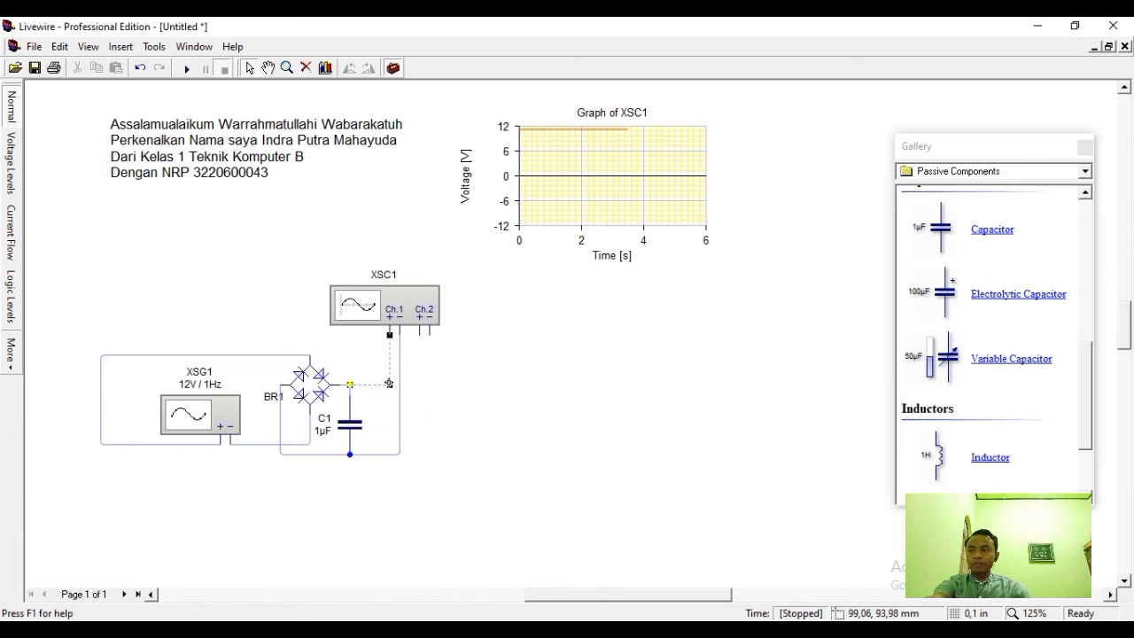
{"action": "key", "text": "Delete"}
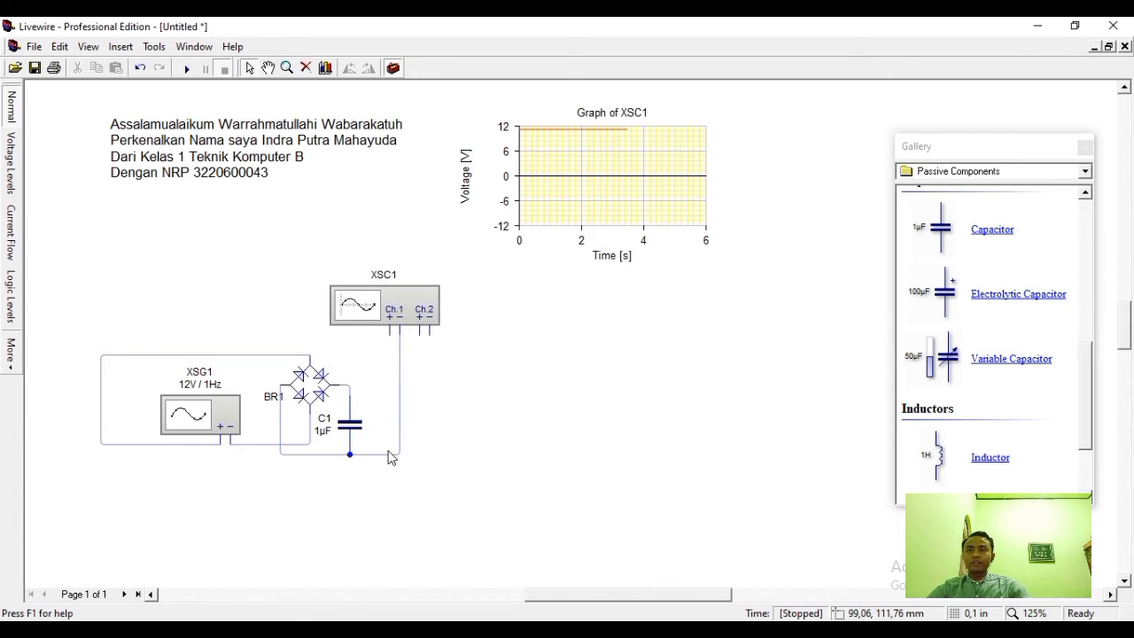
{"action": "left_click", "coordinate": [389, 454]}
{"action": "key", "text": "Delete"}
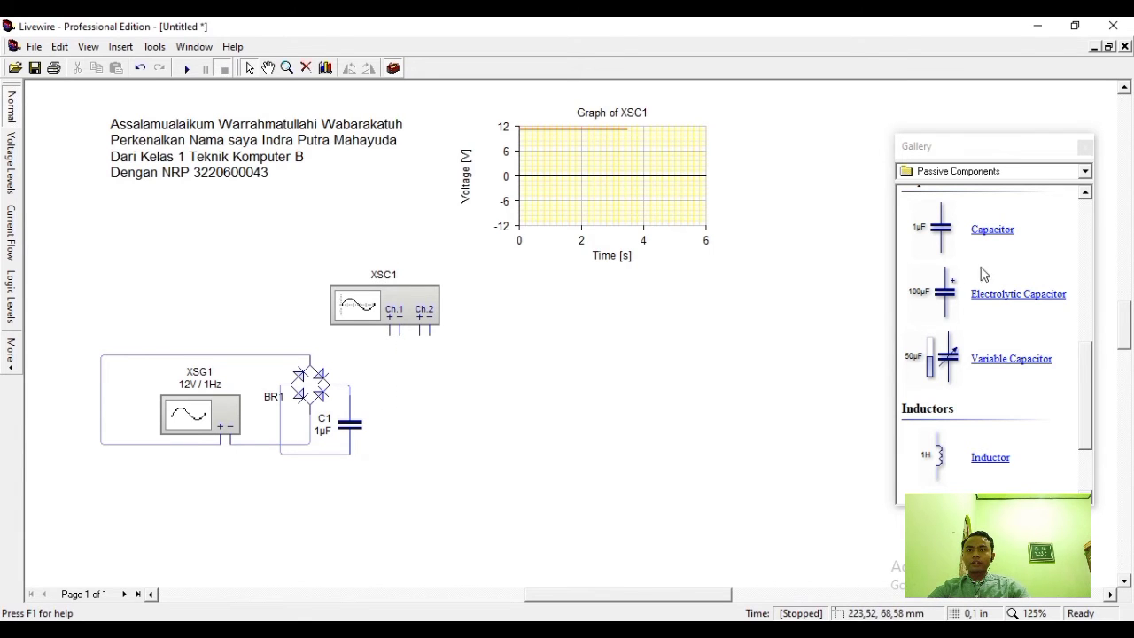
Place a Voltage Regulator from the Power Supplies category, connecting IN to the capacitor's upper pin and REF to its lower pin
{"action": "left_click", "coordinate": [1044, 174]}
{"action": "left_click", "coordinate": [1044, 188]}
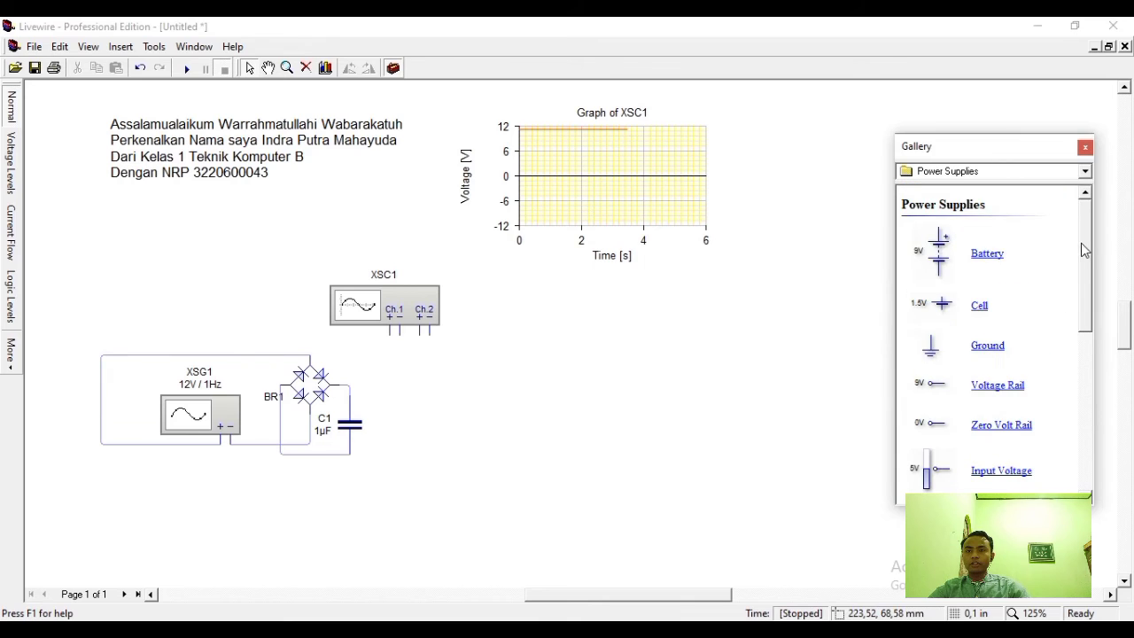
{"action": "left_click_drag", "start_coordinate": [1081, 249], "coordinate": [1006, 443]}
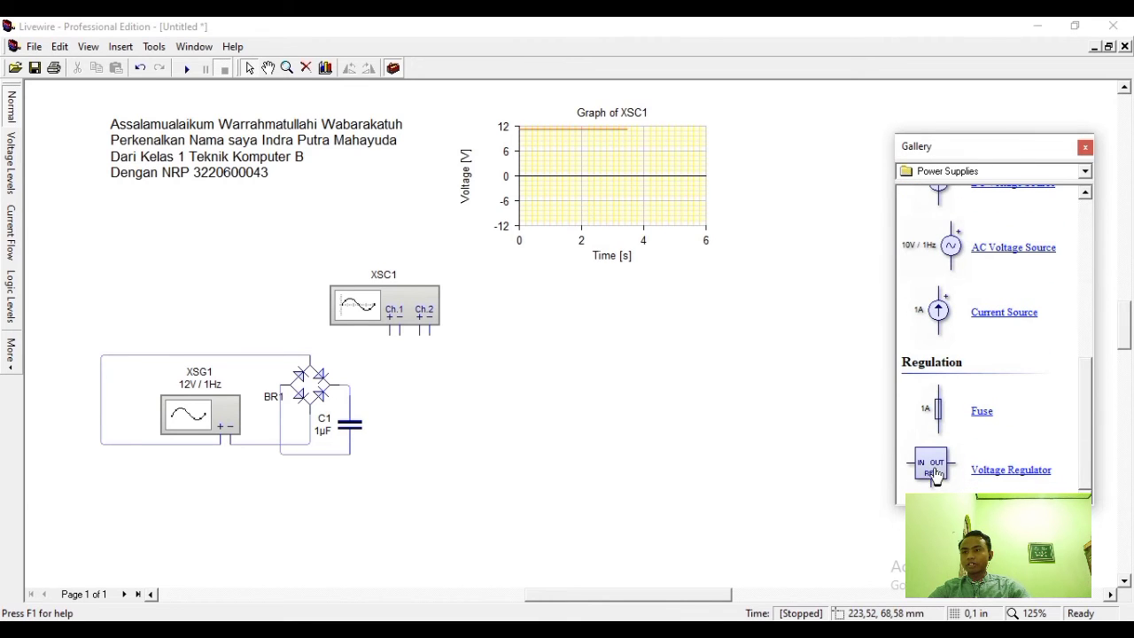
{"action": "left_click_drag", "start_coordinate": [937, 467], "coordinate": [407, 394]}
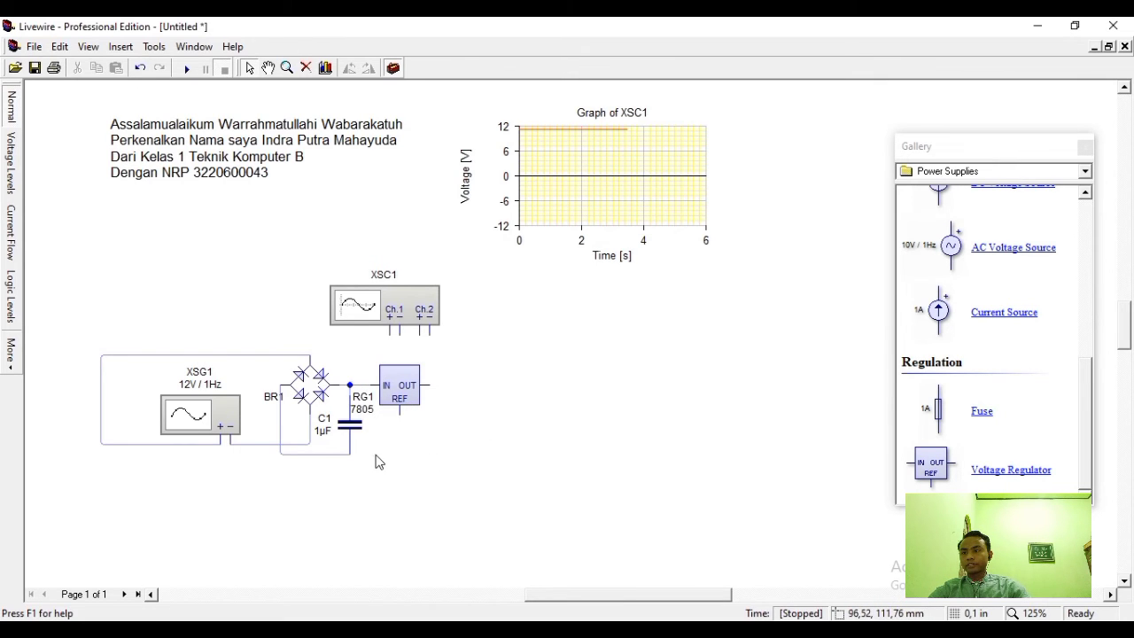
{"action": "left_click_drag", "start_coordinate": [349, 452], "coordinate": [400, 416]}
Move the oscilloscope right and wire its Ch.1 + to the regulator's OUT pin and Ch.1 − to the regulator's REF line
{"action": "left_click_drag", "start_coordinate": [397, 297], "coordinate": [466, 314]}
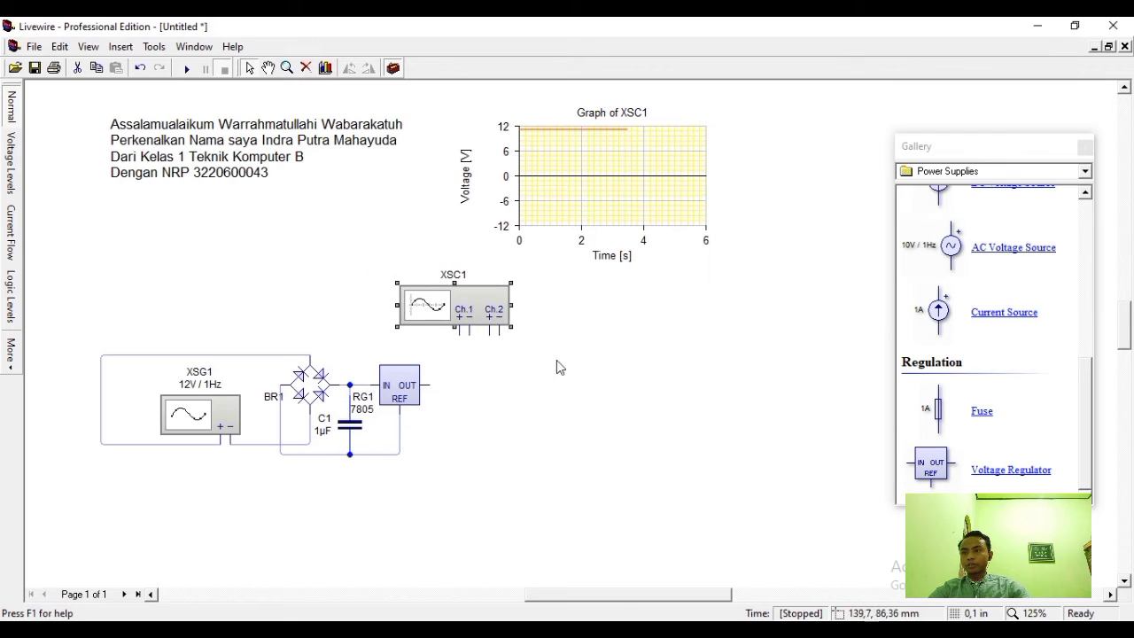
{"action": "left_click", "coordinate": [557, 360]}
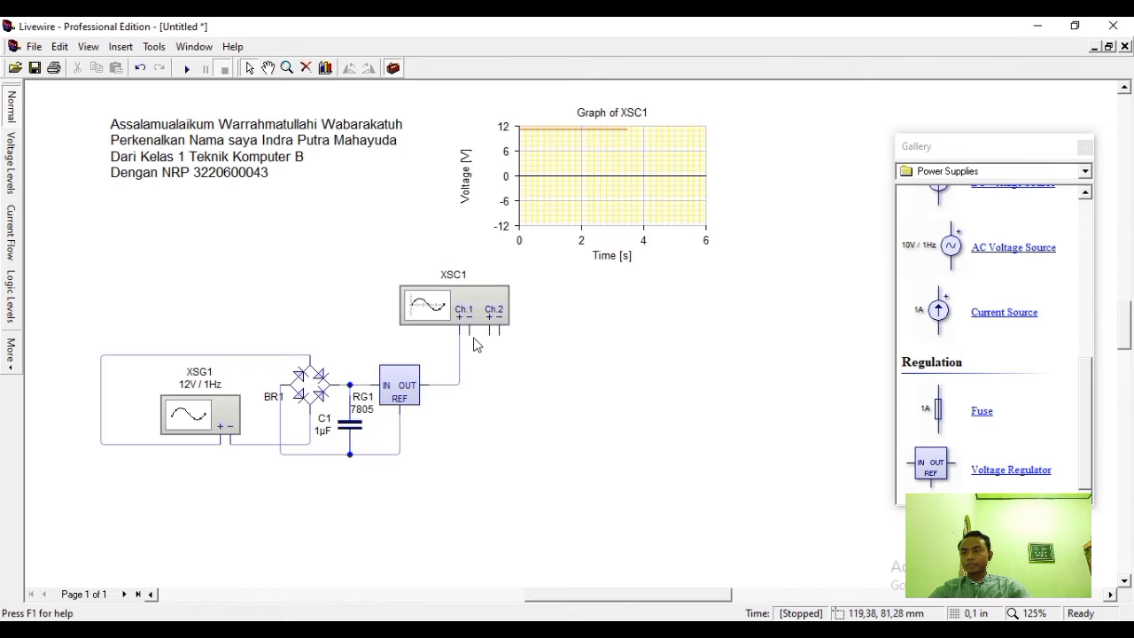
{"action": "left_click_drag", "start_coordinate": [470, 333], "coordinate": [470, 423]}
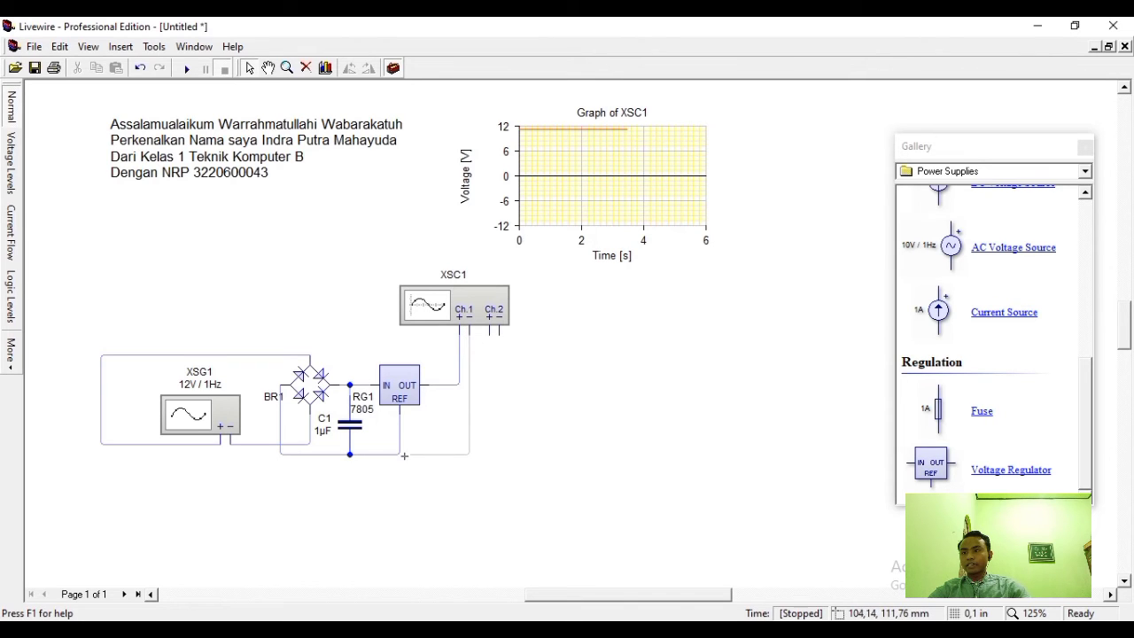
{"action": "left_click_drag", "start_coordinate": [393, 455], "coordinate": [399, 454]}
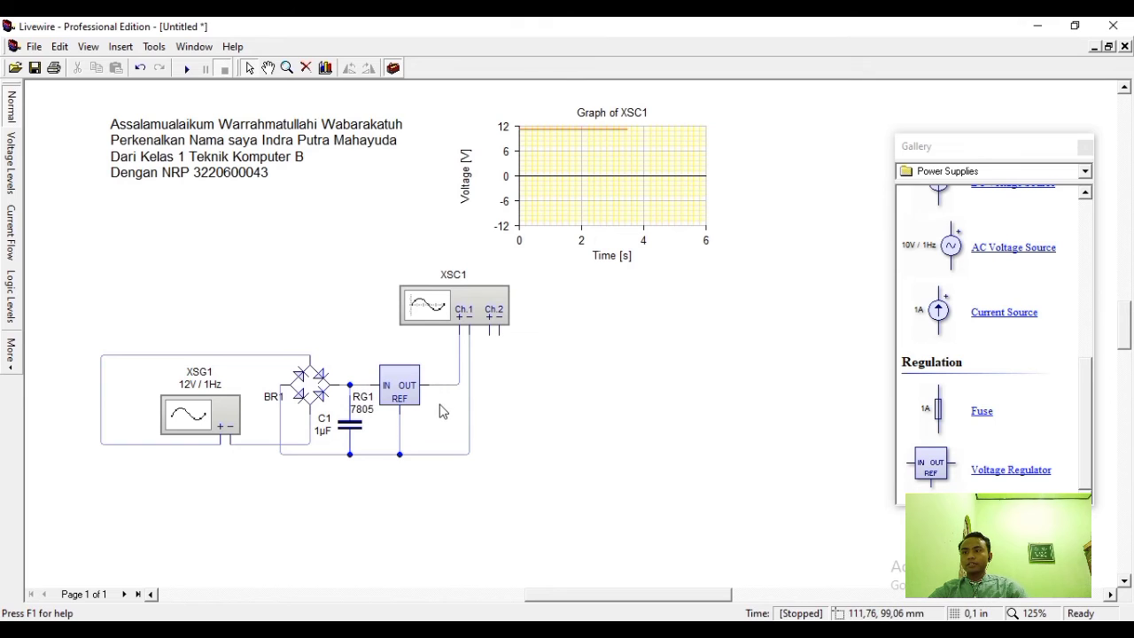
Simulate the regulator output, and connect a Capacitor from Passive Components between the regulator's OUT and REF lines
{"action": "left_click", "coordinate": [190, 69]}
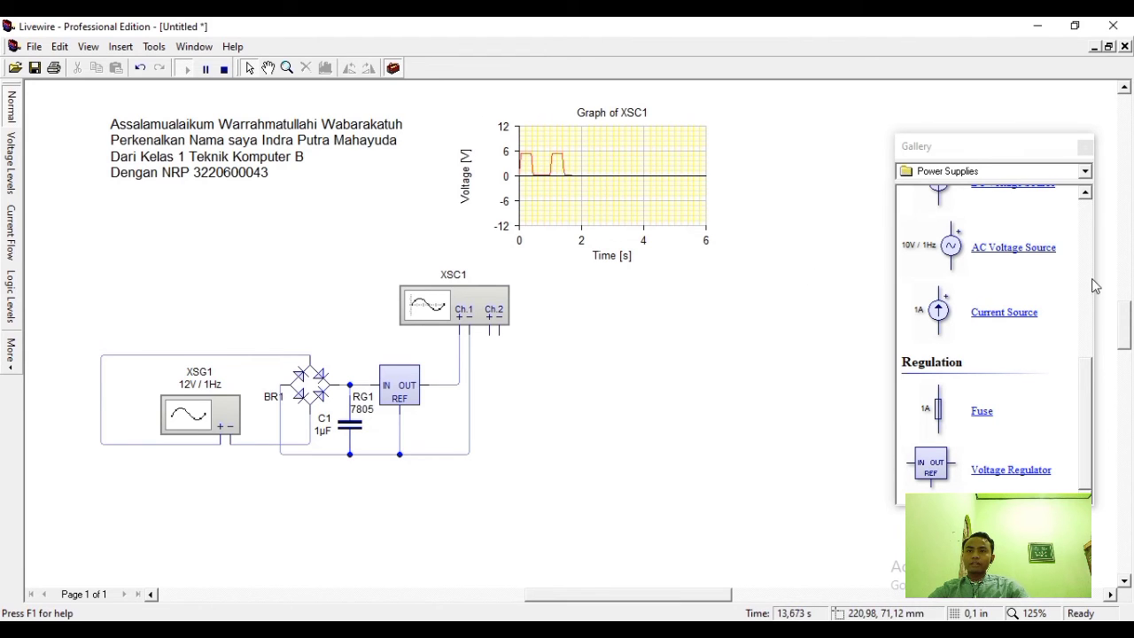
{"action": "left_click", "coordinate": [1082, 172]}
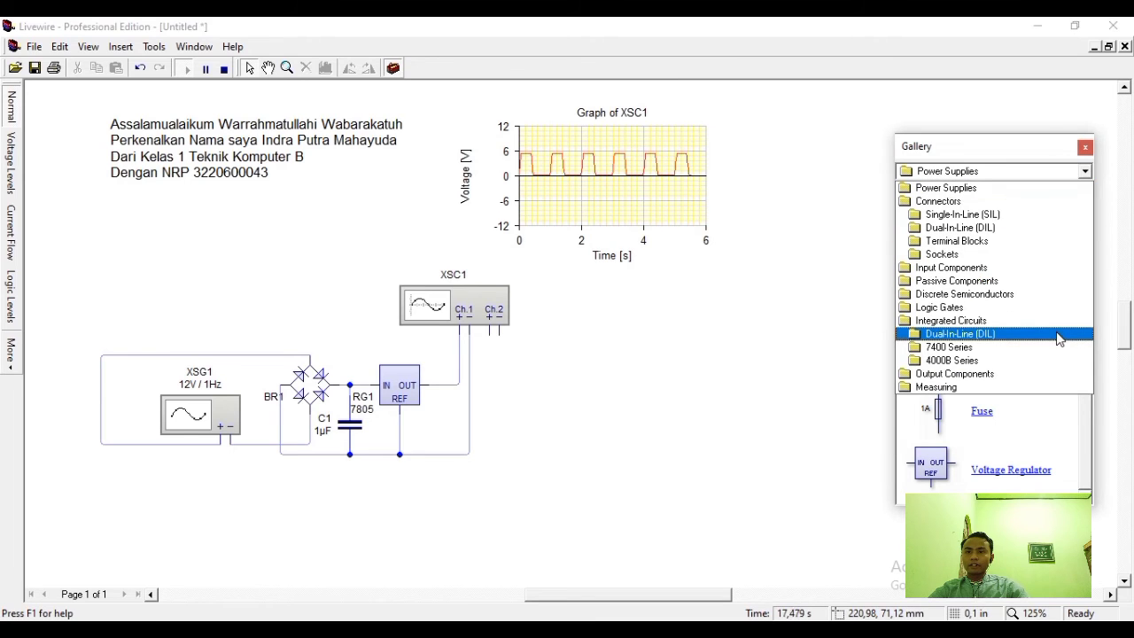
{"action": "left_click", "coordinate": [1018, 281]}
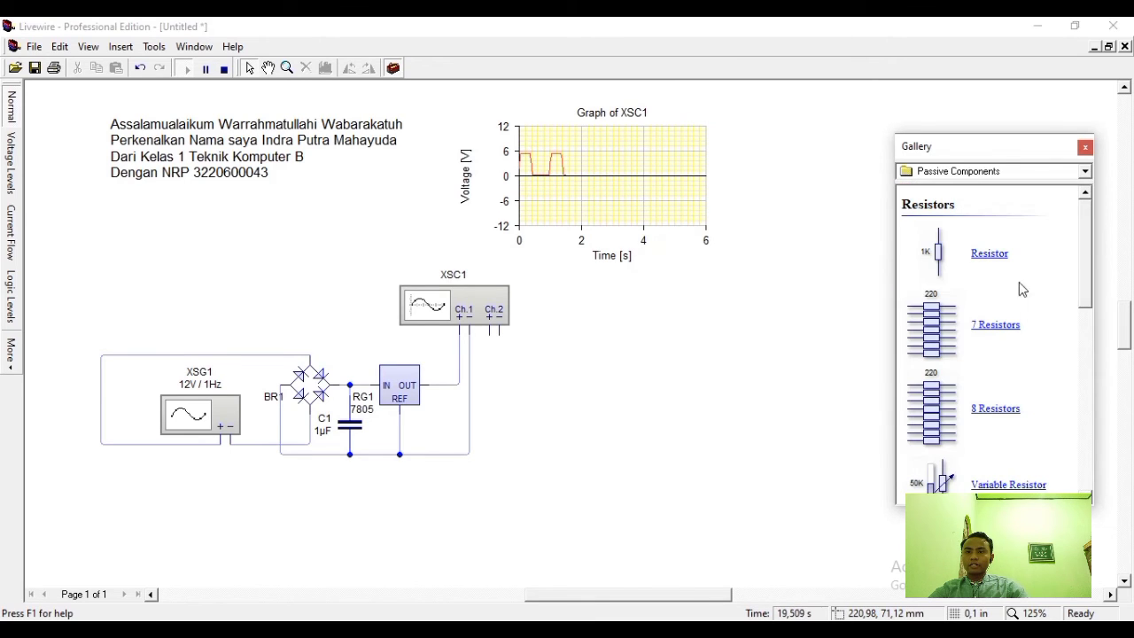
{"action": "left_click_drag", "start_coordinate": [1091, 266], "coordinate": [1006, 371]}
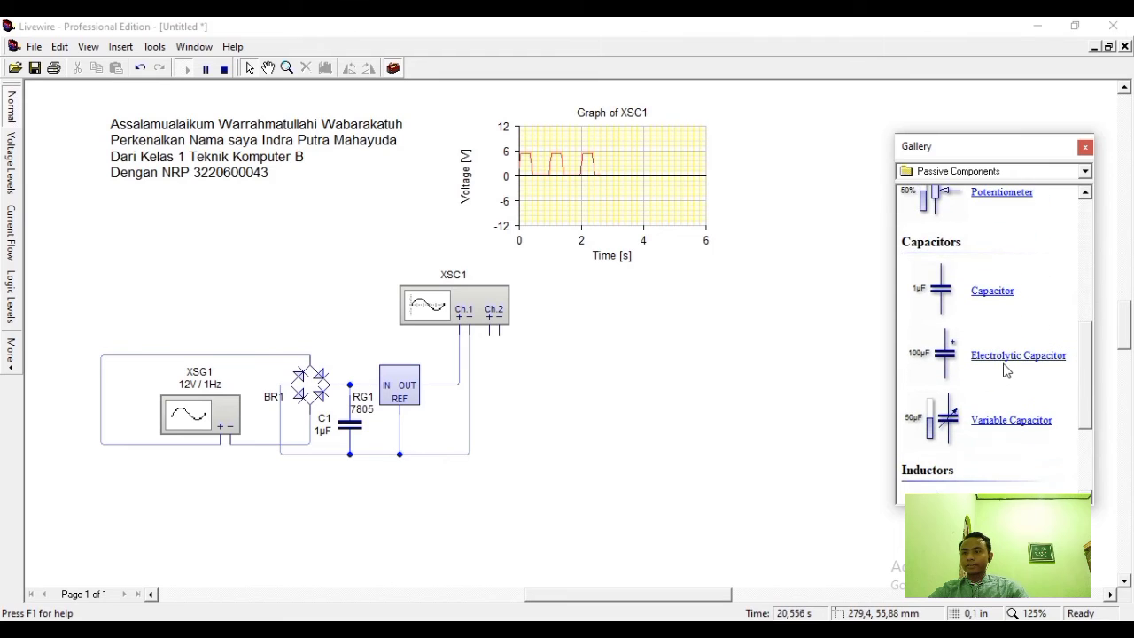
{"action": "left_click_drag", "start_coordinate": [944, 291], "coordinate": [442, 430]}
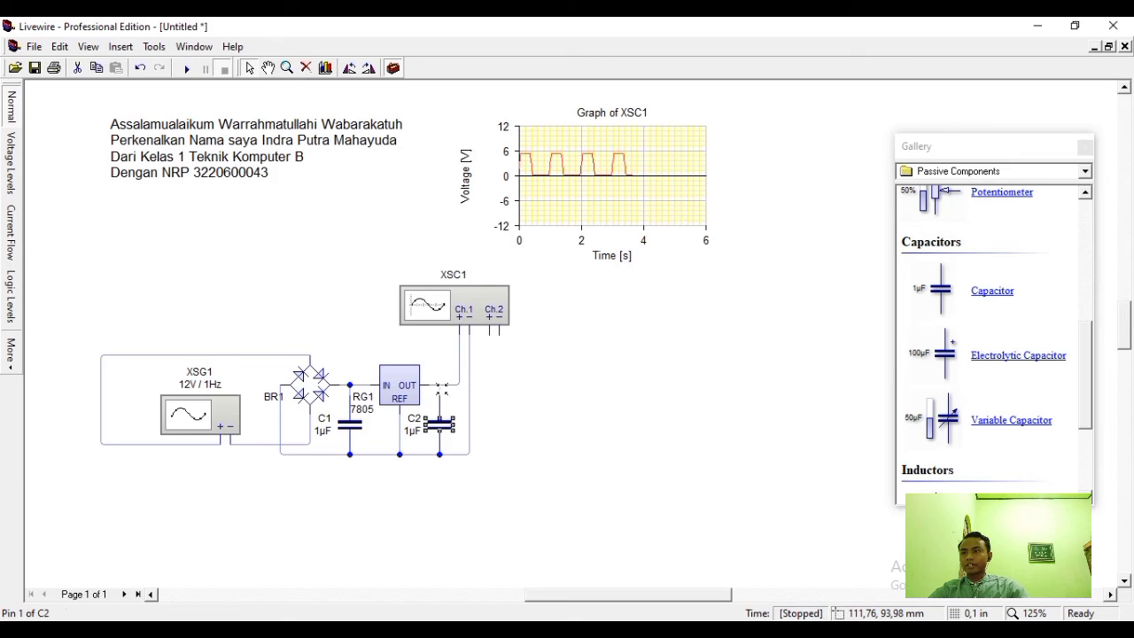
{"action": "left_click", "coordinate": [434, 345]}
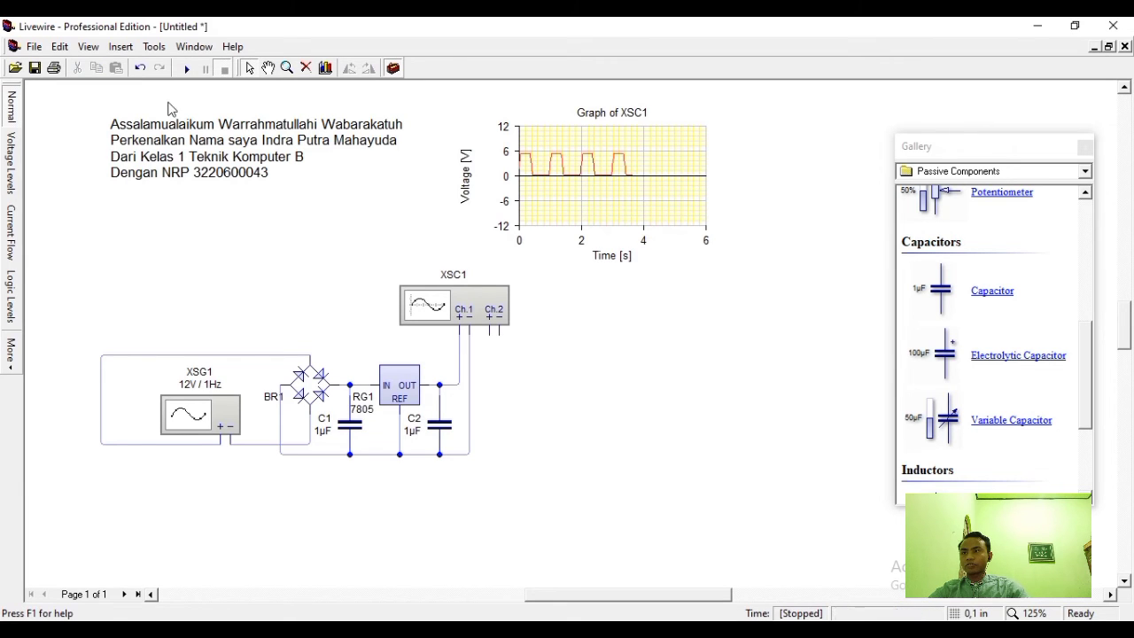
Run the simulation, set the output capacitor C2 to 1 mF, and restart the simulation to examine the waveform
{"action": "left_click", "coordinate": [181, 71]}
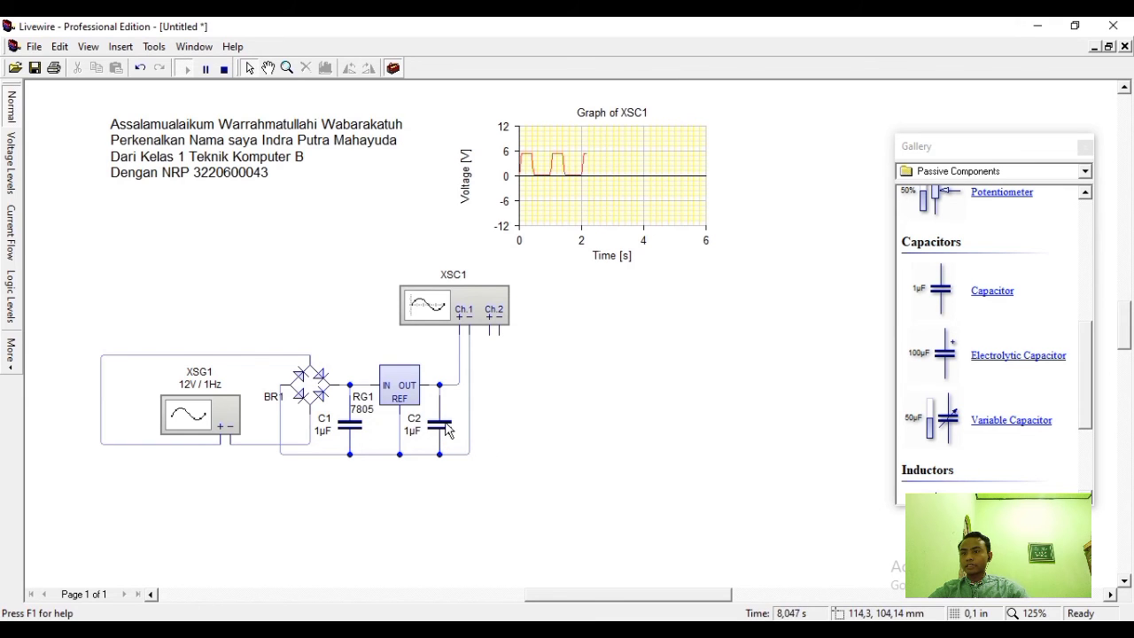
{"action": "double_click", "coordinate": [446, 429]}
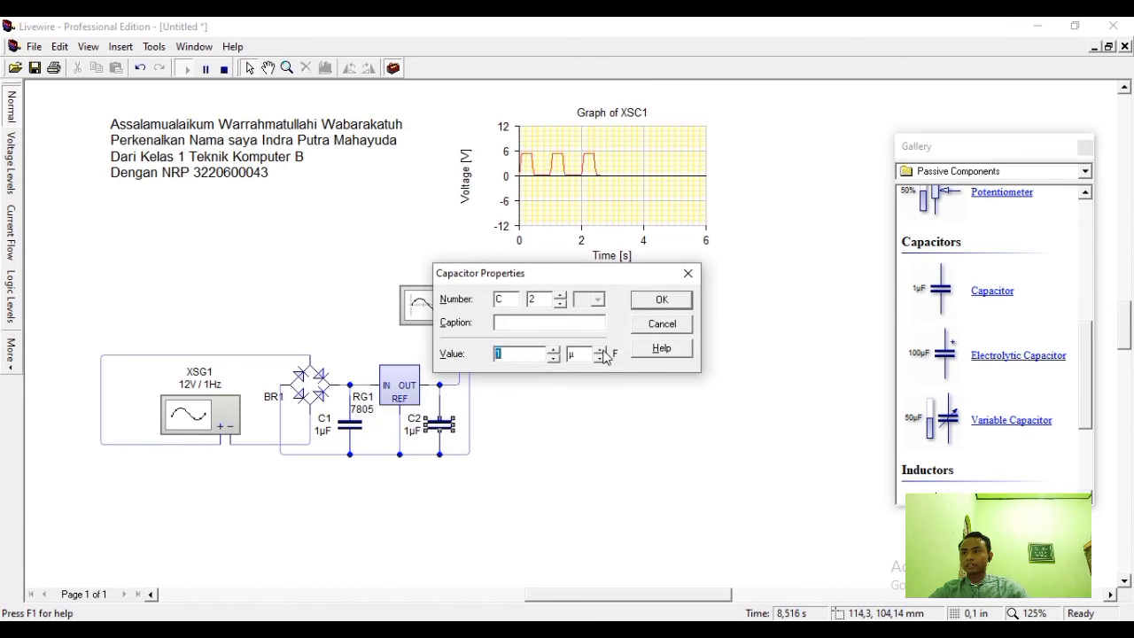
{"action": "left_click", "coordinate": [656, 300]}
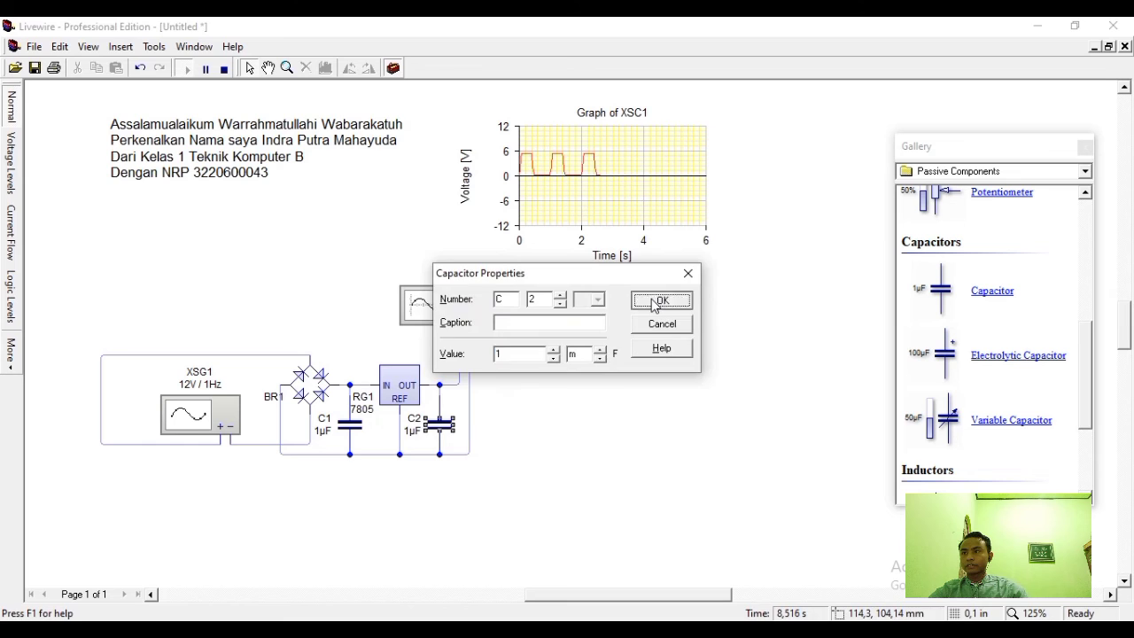
{"action": "left_click", "coordinate": [224, 71]}
{"action": "left_click", "coordinate": [186, 69]}
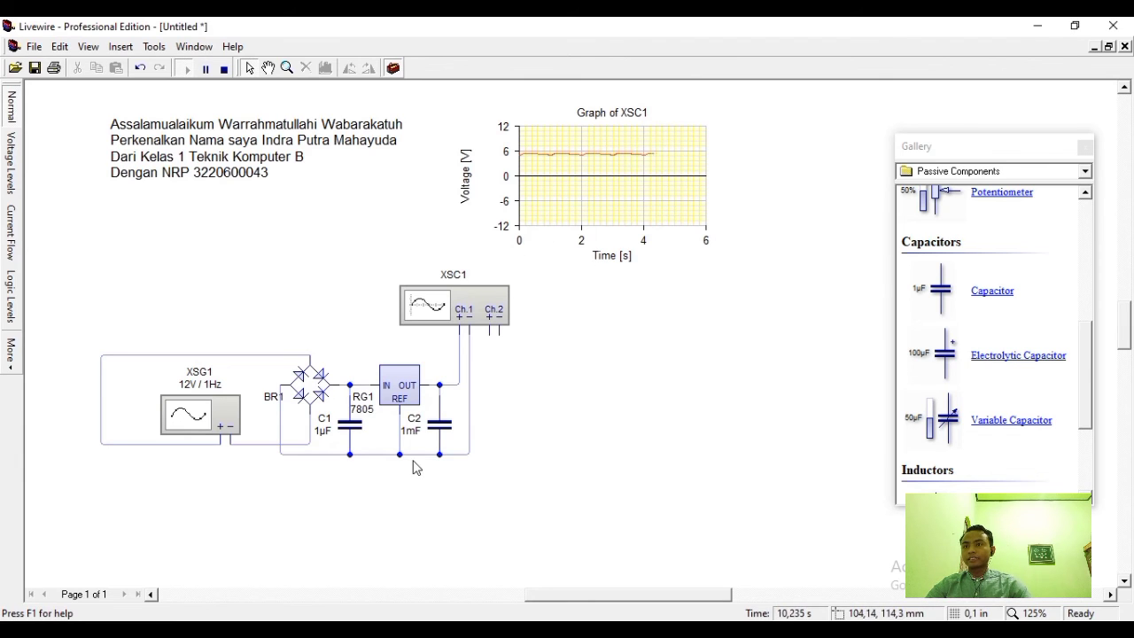
Set the output capacitor C2 to 1 F during the running simulation, and stop the simulation
{"action": "double_click", "coordinate": [432, 430]}
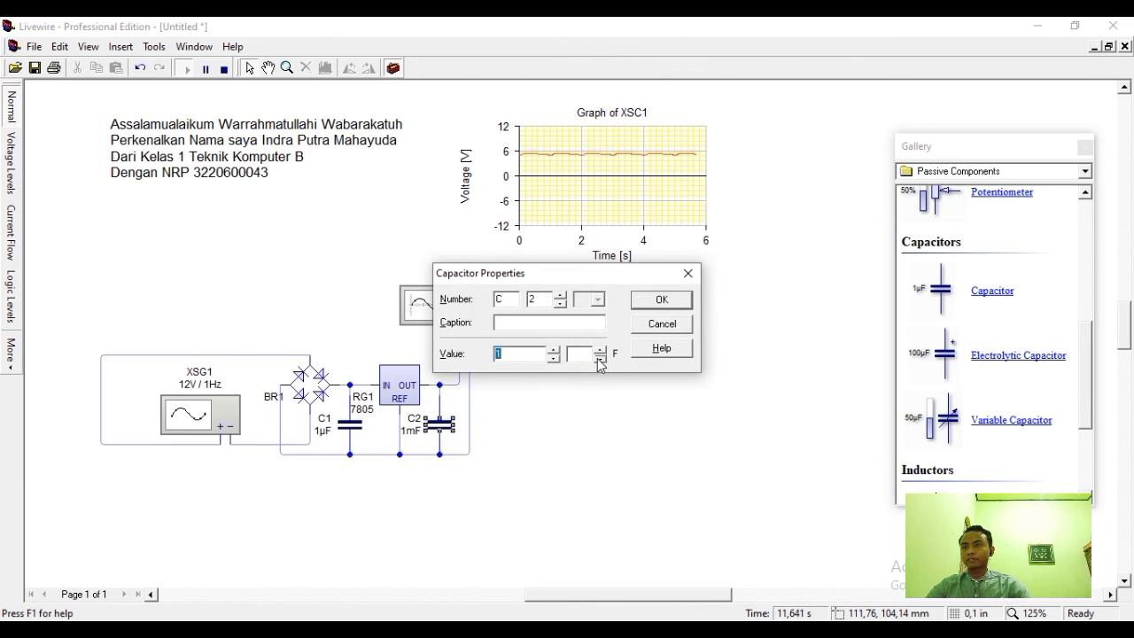
{"action": "left_click", "coordinate": [663, 302]}
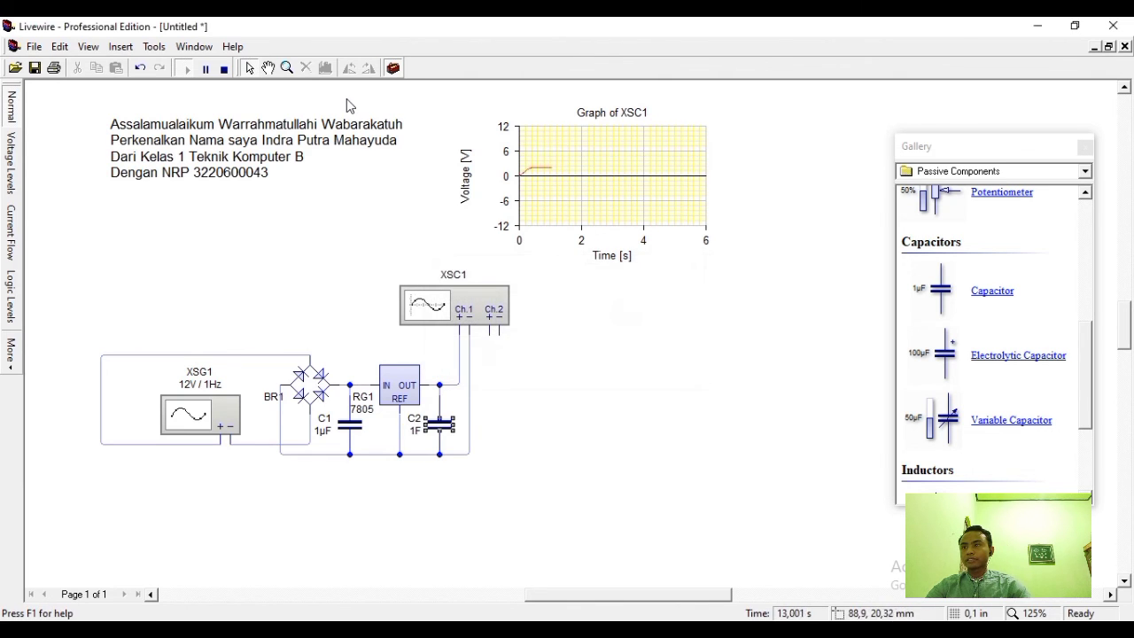
{"action": "left_click", "coordinate": [226, 71]}
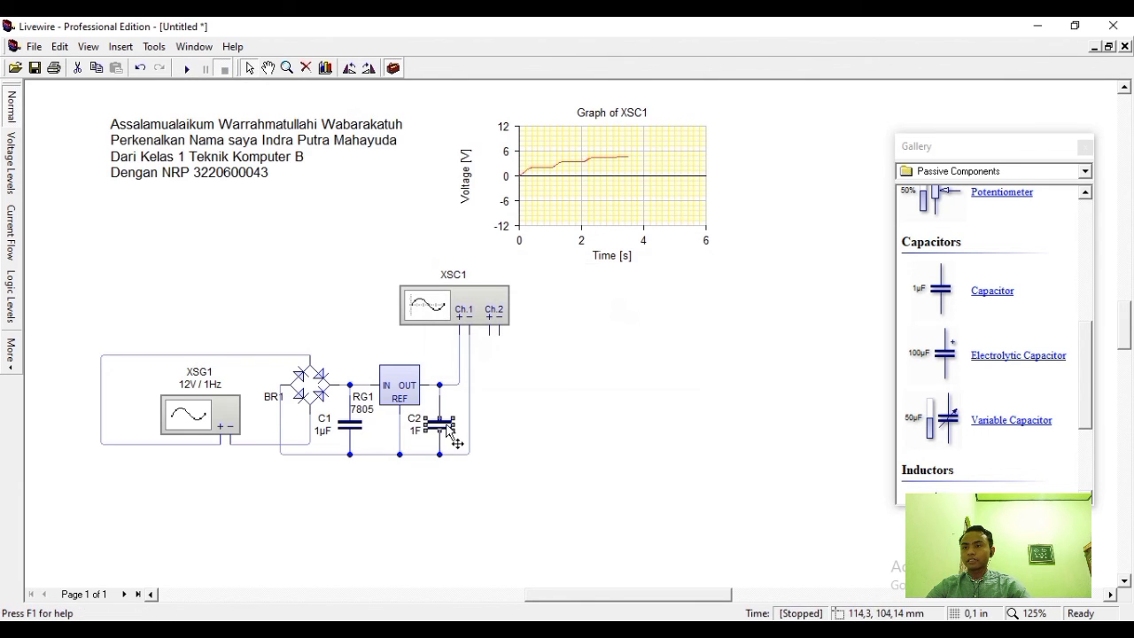
Set the output capacitor C2 to 10 mF and run the simulation to plot the regulated output
{"action": "double_click", "coordinate": [447, 428]}
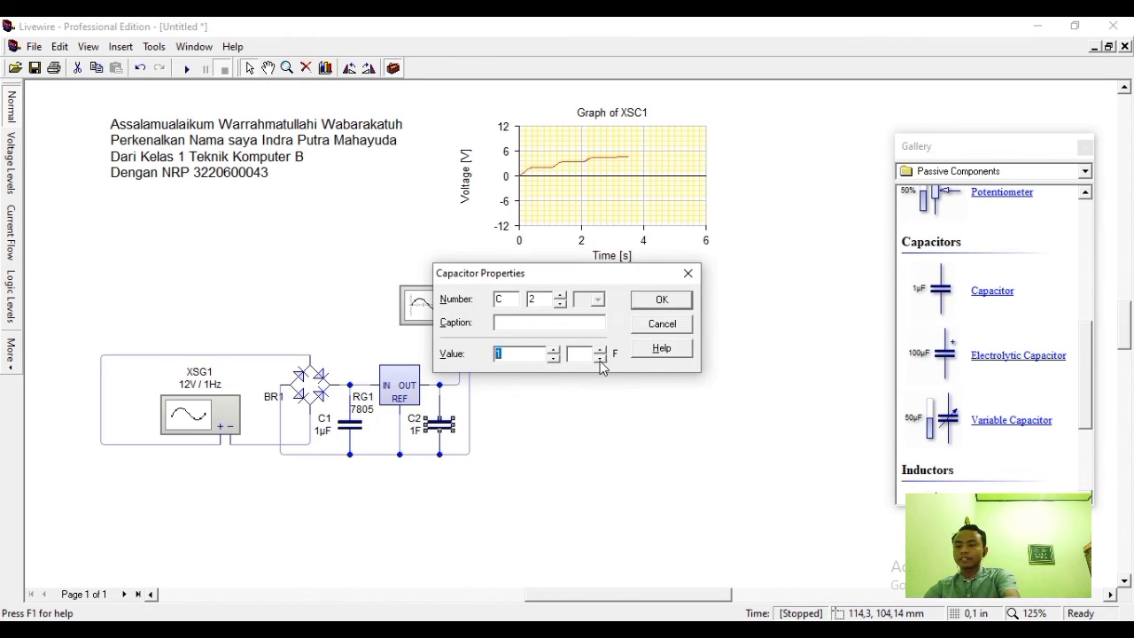
{"action": "left_click", "coordinate": [600, 358]}
{"action": "left_click", "coordinate": [520, 356]}
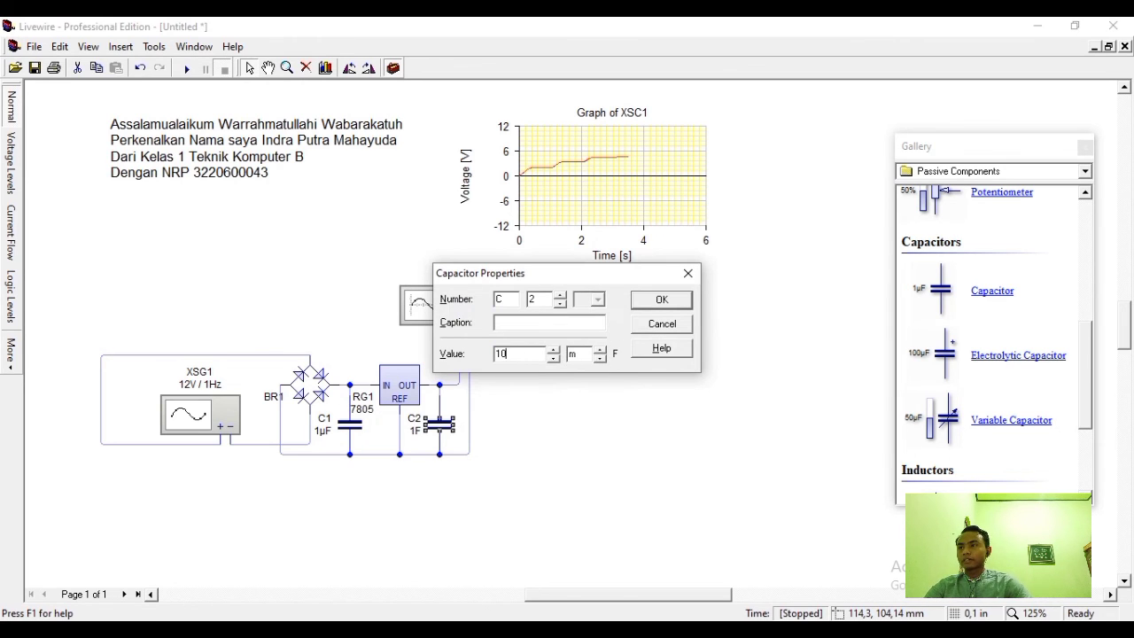
{"action": "key", "text": "Return"}
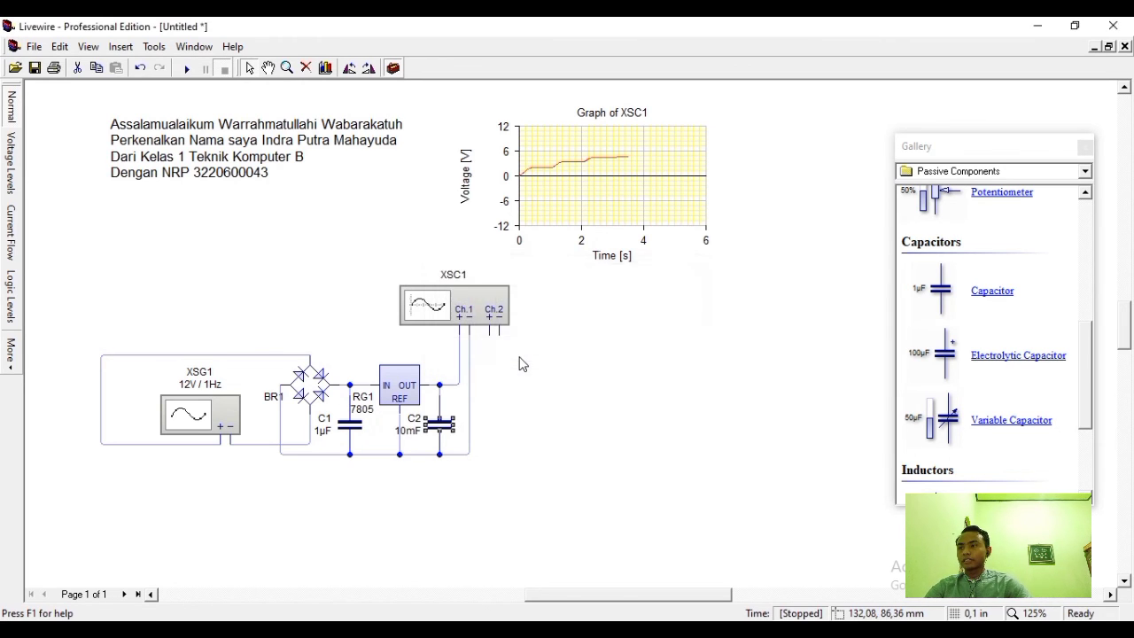
{"action": "left_click", "coordinate": [179, 74]}
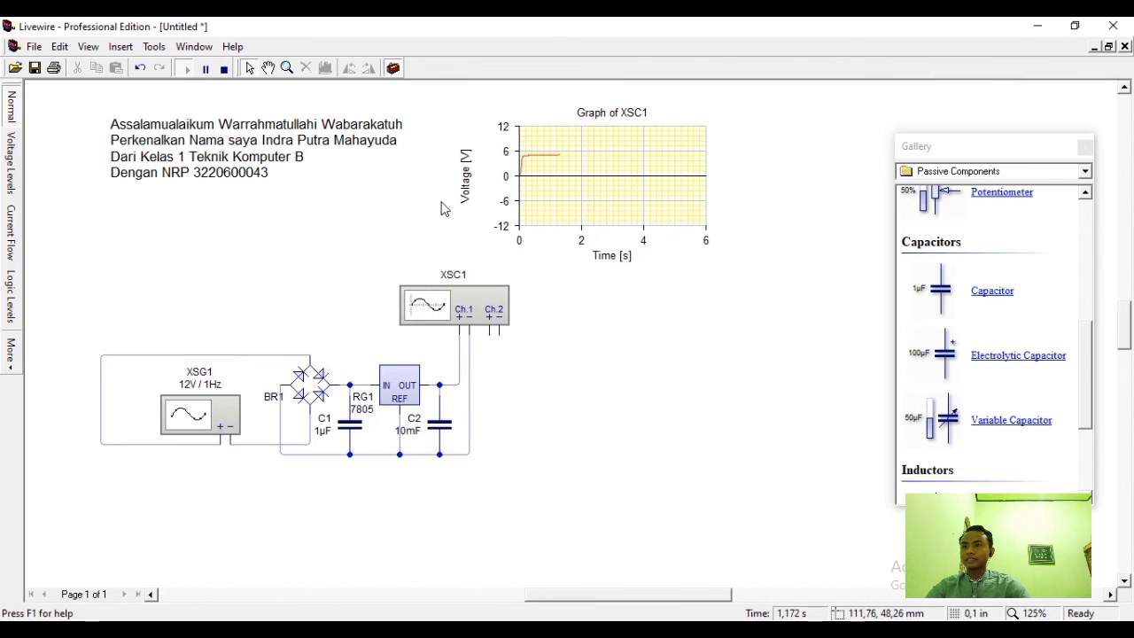